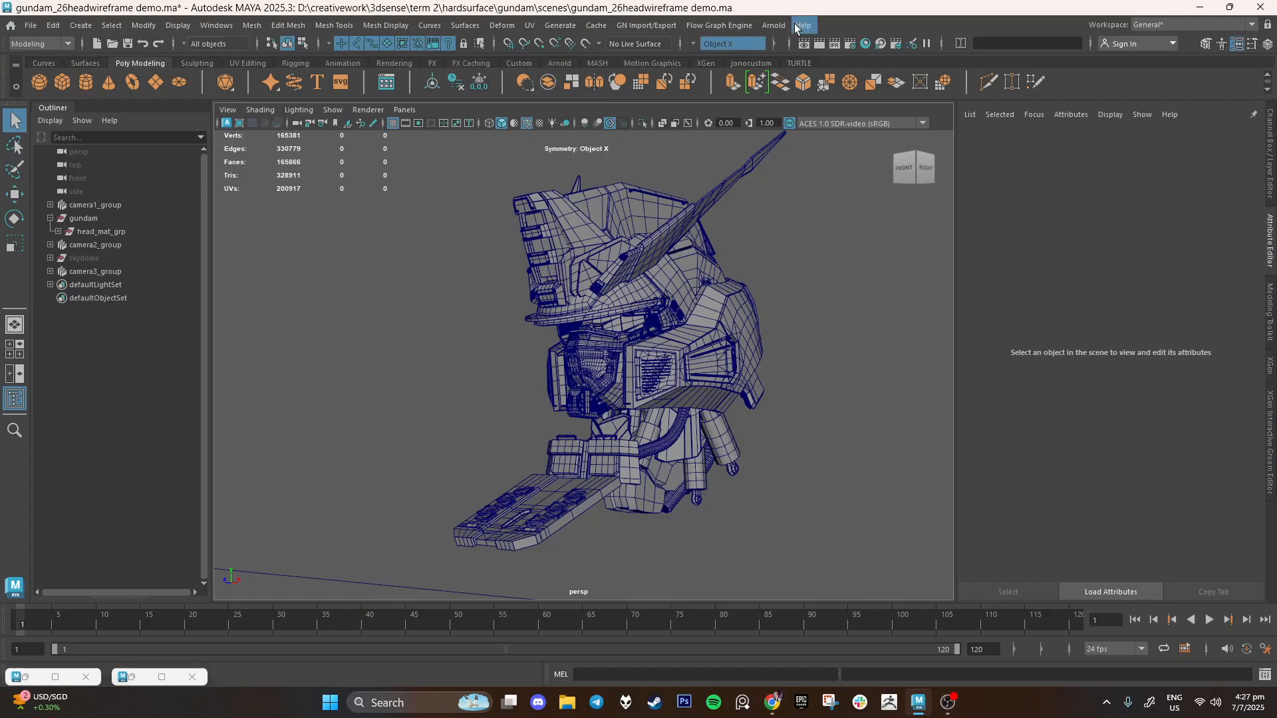
Examine the Gundam head's mesh from several angles and distances
{"action": "left_click_drag", "start_coordinate": [832, 358], "coordinate": [793, 383], "text": "alt"}
{"action": "scroll", "coordinate": [824, 411], "scroll_direction": "up", "scroll_amount": 3}
{"action": "scroll", "coordinate": [824, 411], "scroll_direction": "down", "scroll_amount": 1}
{"action": "middle_click_drag", "start_coordinate": [824, 411], "coordinate": [830, 423], "text": "alt"}
{"action": "left_click_drag", "start_coordinate": [830, 422], "coordinate": [828, 424], "text": "alt"}
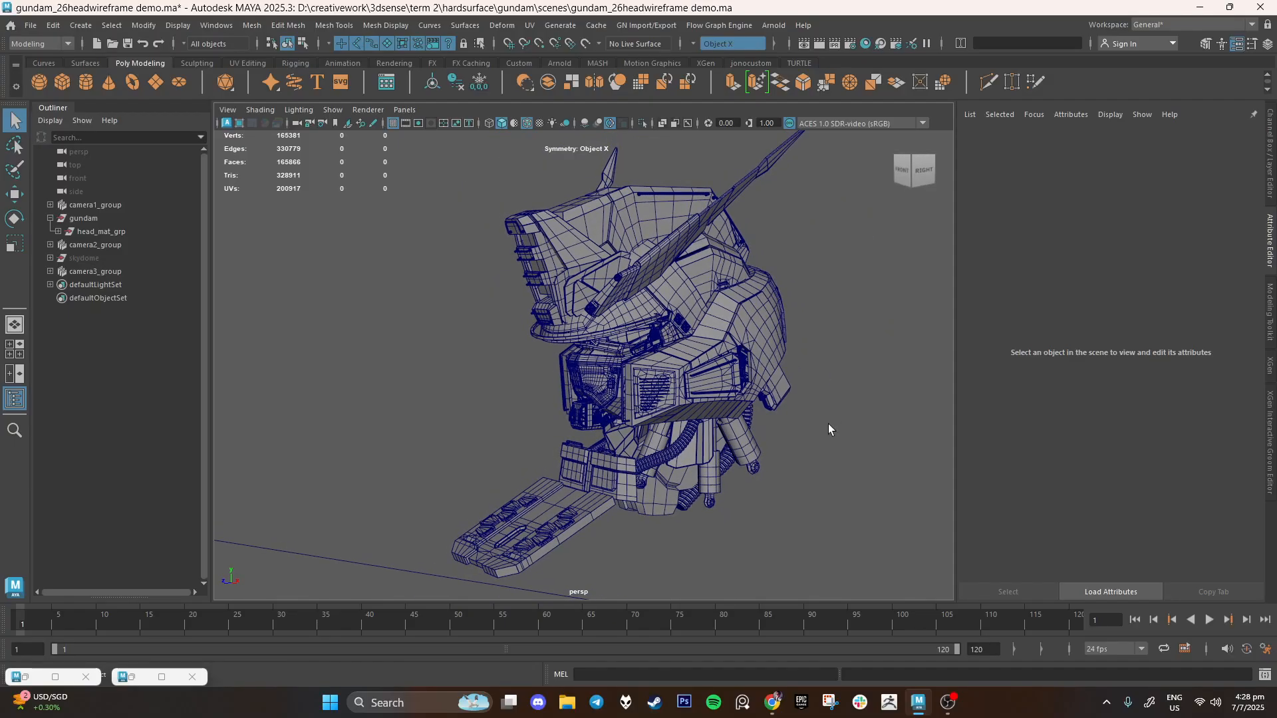
{"action": "left_click_drag", "start_coordinate": [773, 446], "coordinate": [804, 441], "text": "alt"}
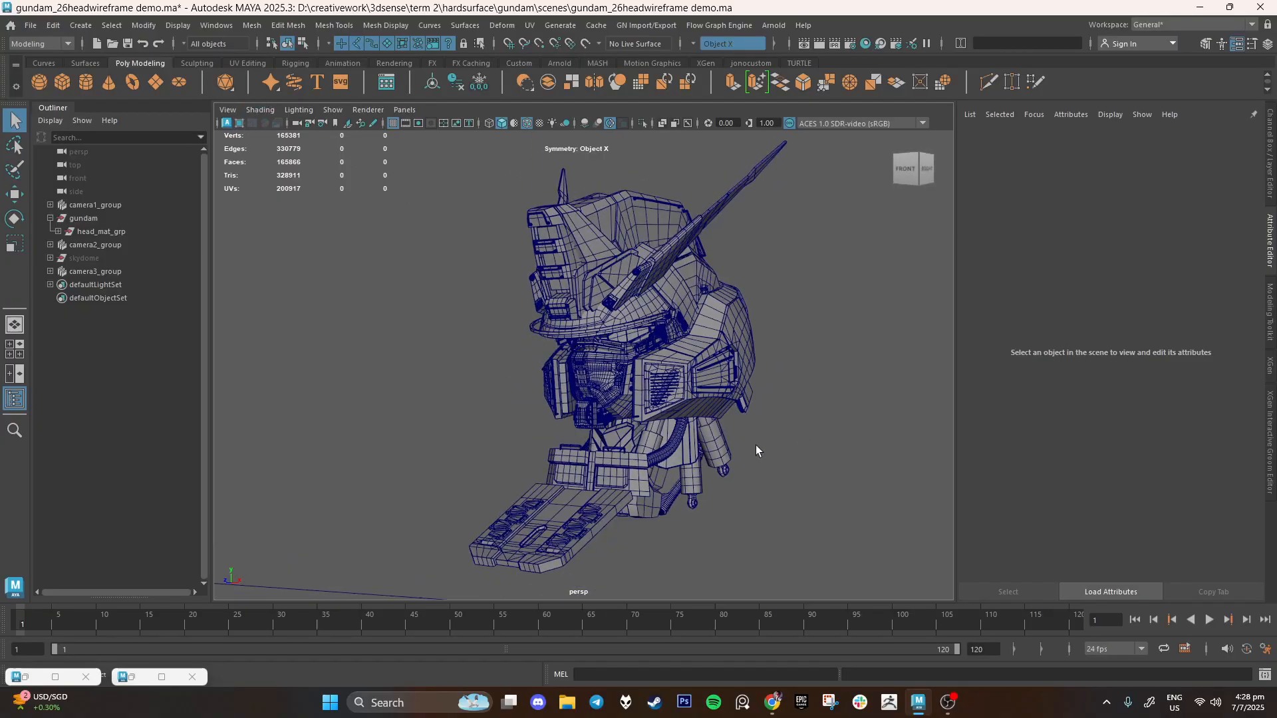
{"action": "scroll", "coordinate": [766, 441], "scroll_direction": "up", "scroll_amount": 5}
{"action": "scroll", "coordinate": [762, 439], "scroll_direction": "down", "scroll_amount": 7}
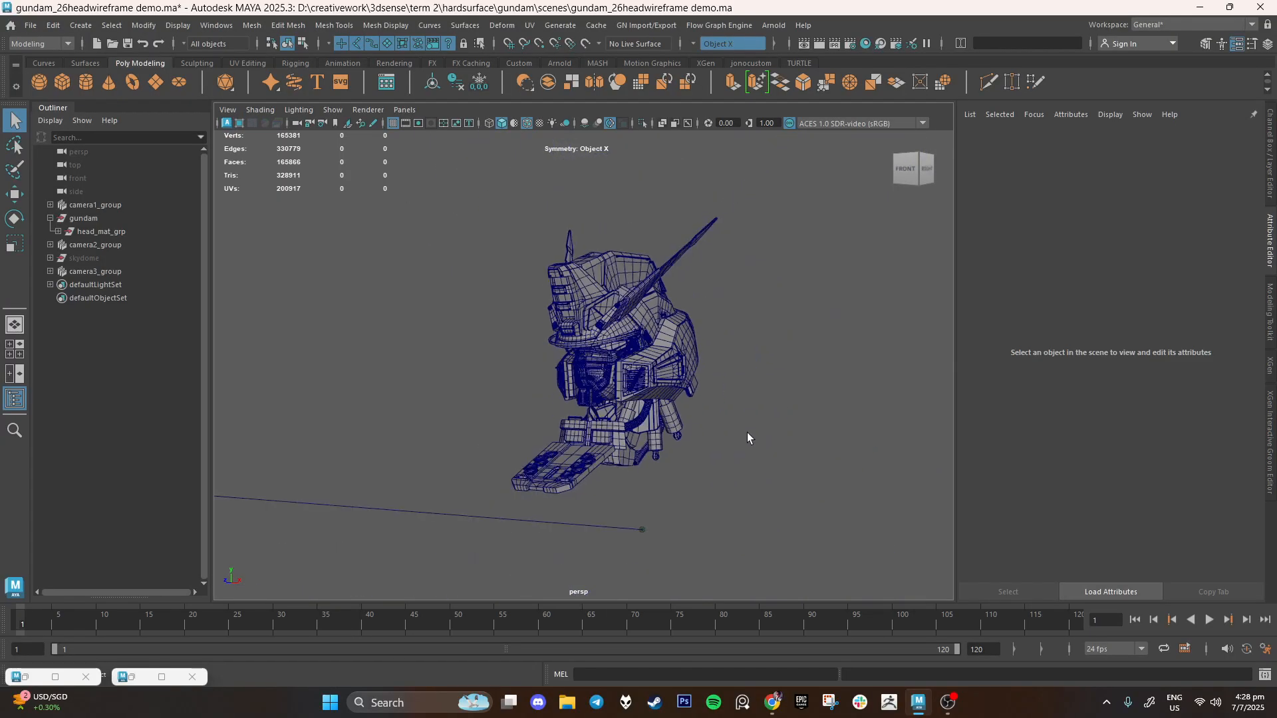
{"action": "scroll", "coordinate": [619, 277], "scroll_direction": "up", "scroll_amount": 5}
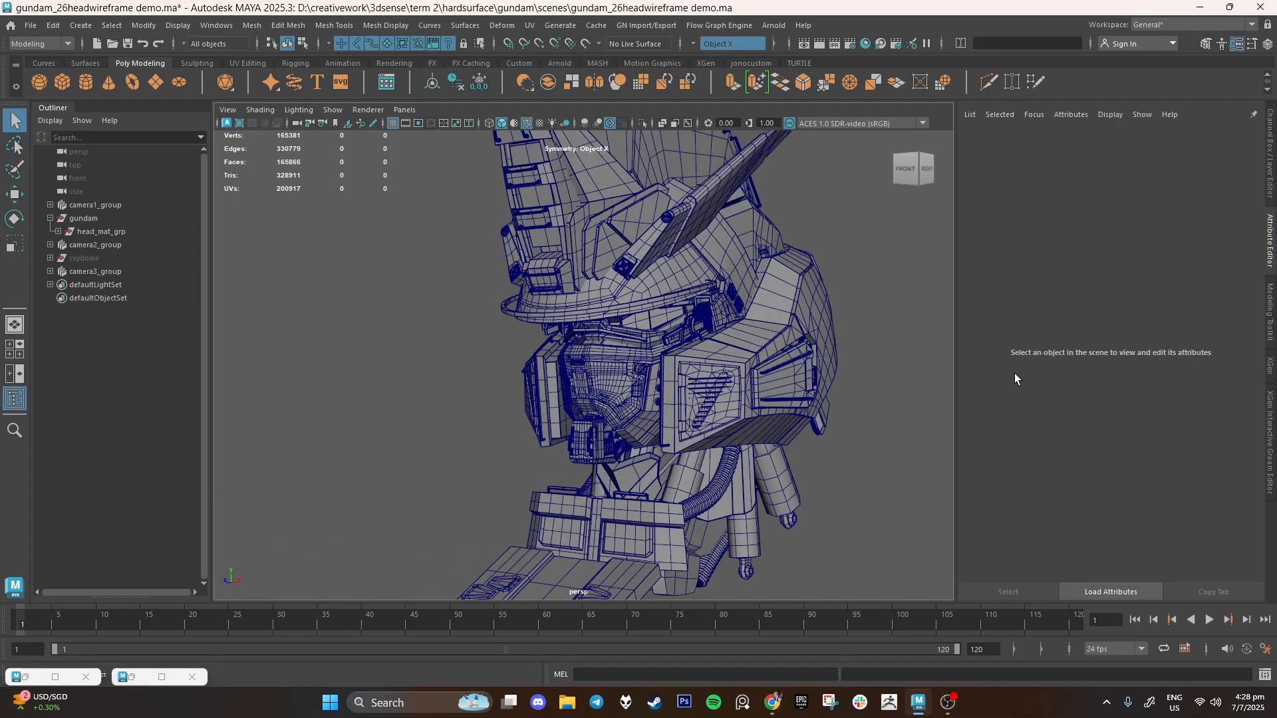
{"action": "left_click_drag", "start_coordinate": [867, 437], "coordinate": [726, 449], "text": "alt"}
{"action": "scroll", "coordinate": [736, 433], "scroll_direction": "down", "scroll_amount": 5}
{"action": "scroll", "coordinate": [728, 428], "scroll_direction": "up", "scroll_amount": 5}
{"action": "left_click_drag", "start_coordinate": [572, 427], "coordinate": [593, 399], "text": "alt"}
{"action": "scroll", "coordinate": [593, 399], "scroll_direction": "down", "scroll_amount": 5}
{"action": "left_click_drag", "start_coordinate": [501, 354], "coordinate": [504, 398], "text": "alt"}
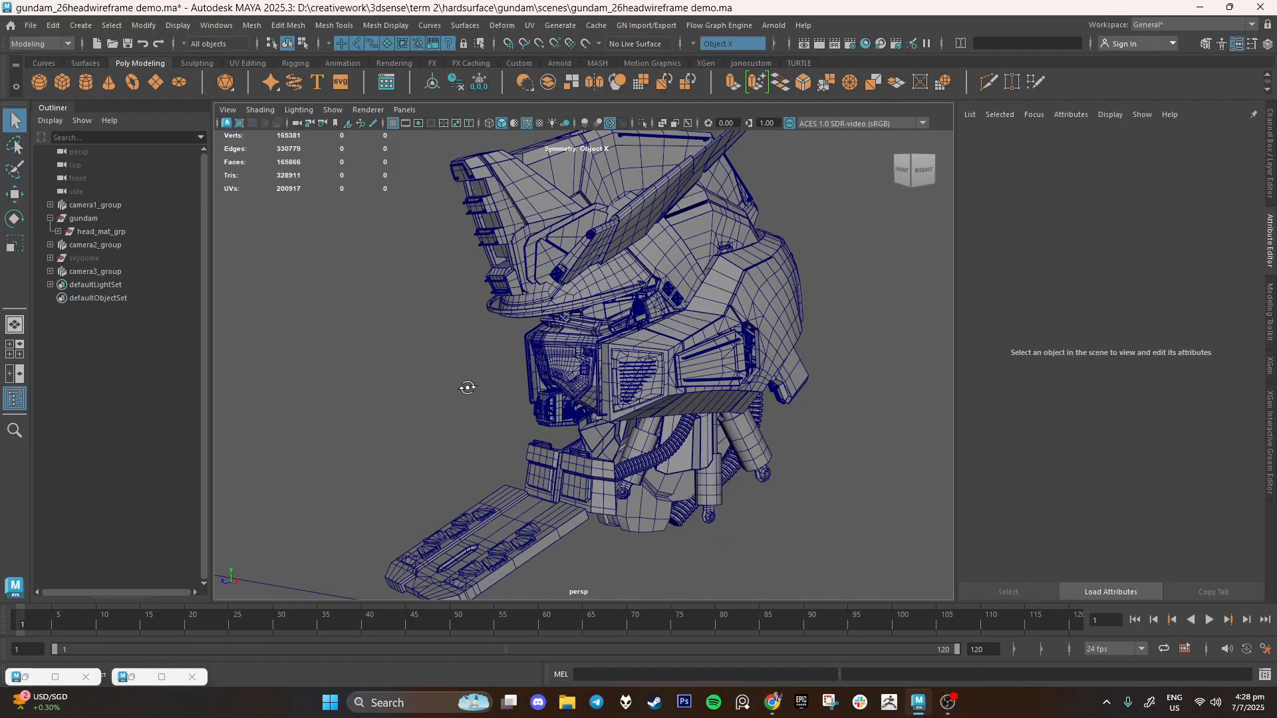
{"action": "left_click_drag", "start_coordinate": [465, 379], "coordinate": [462, 389], "text": "alt"}
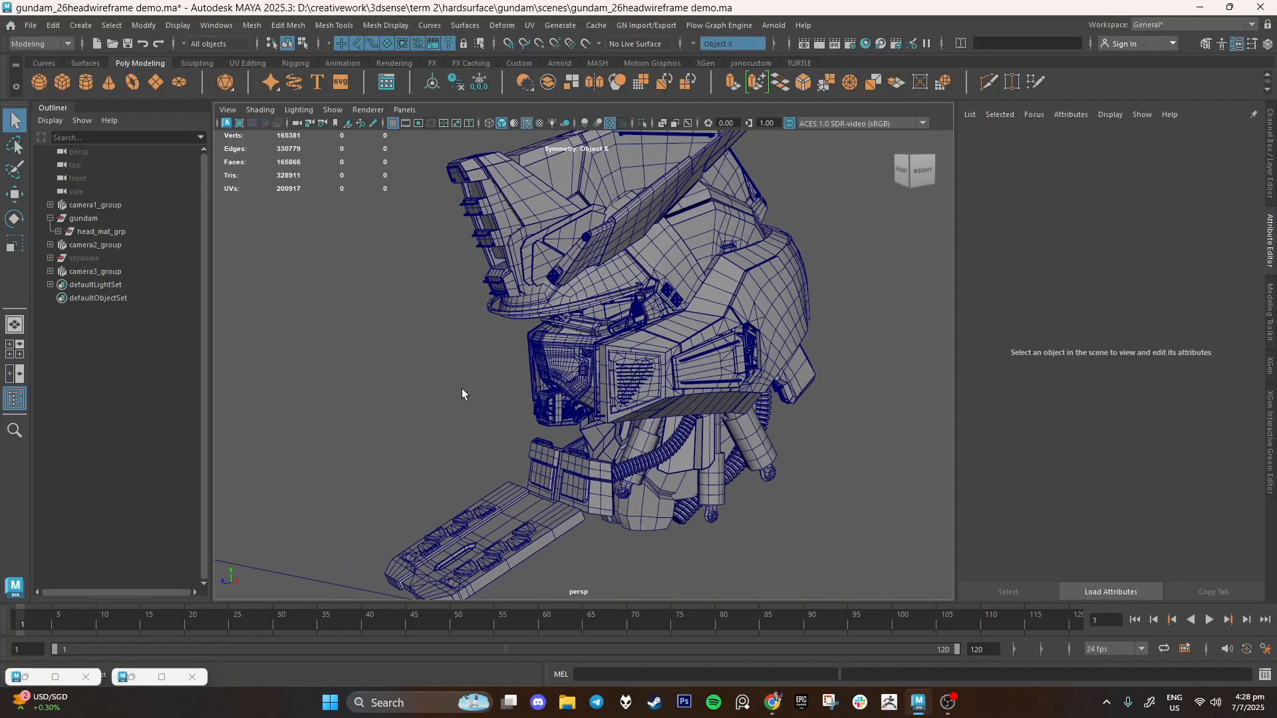
Assign a new Arnold aiWireframe material to the whole gundam group
{"action": "left_click", "coordinate": [85, 219]}
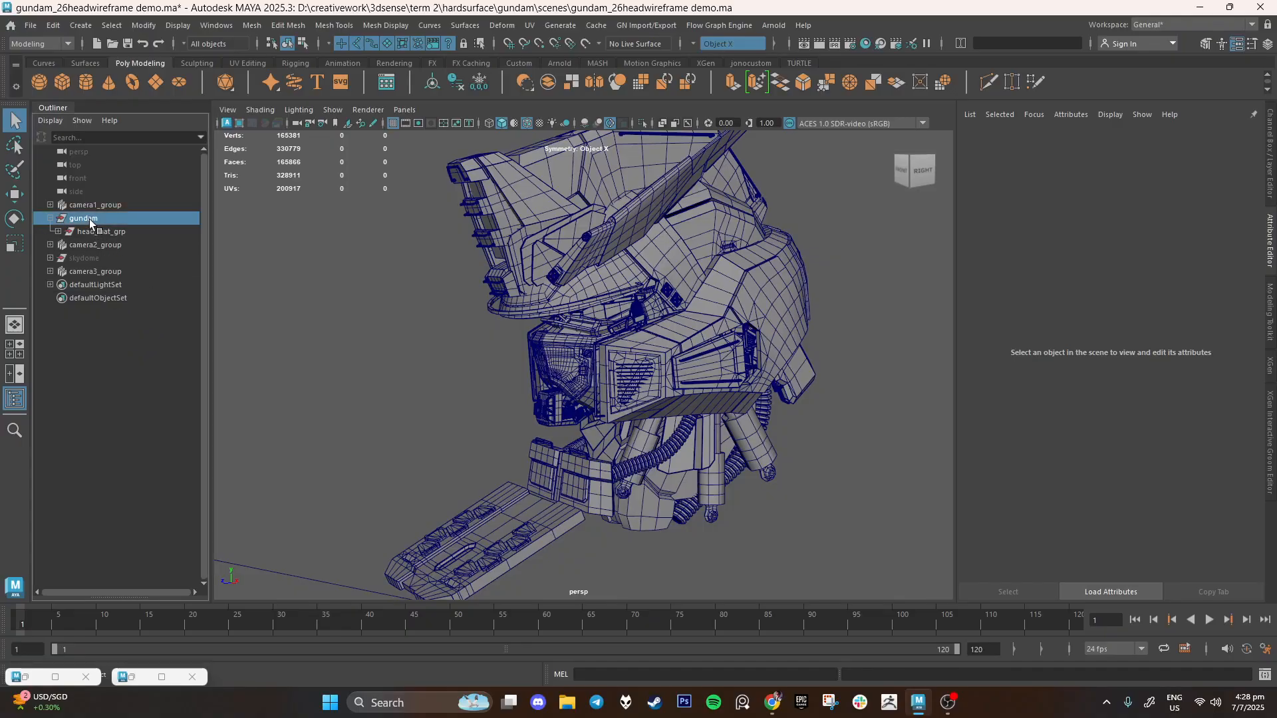
{"action": "mouse_move", "coordinate": [459, 381]}
{"action": "left_mouse_down", "text": "alt"}
{"action": "mouse_move", "coordinate": [436, 397]}
{"action": "mouse_move", "coordinate": [450, 384]}
{"action": "left_mouse_up", "text": "alt"}
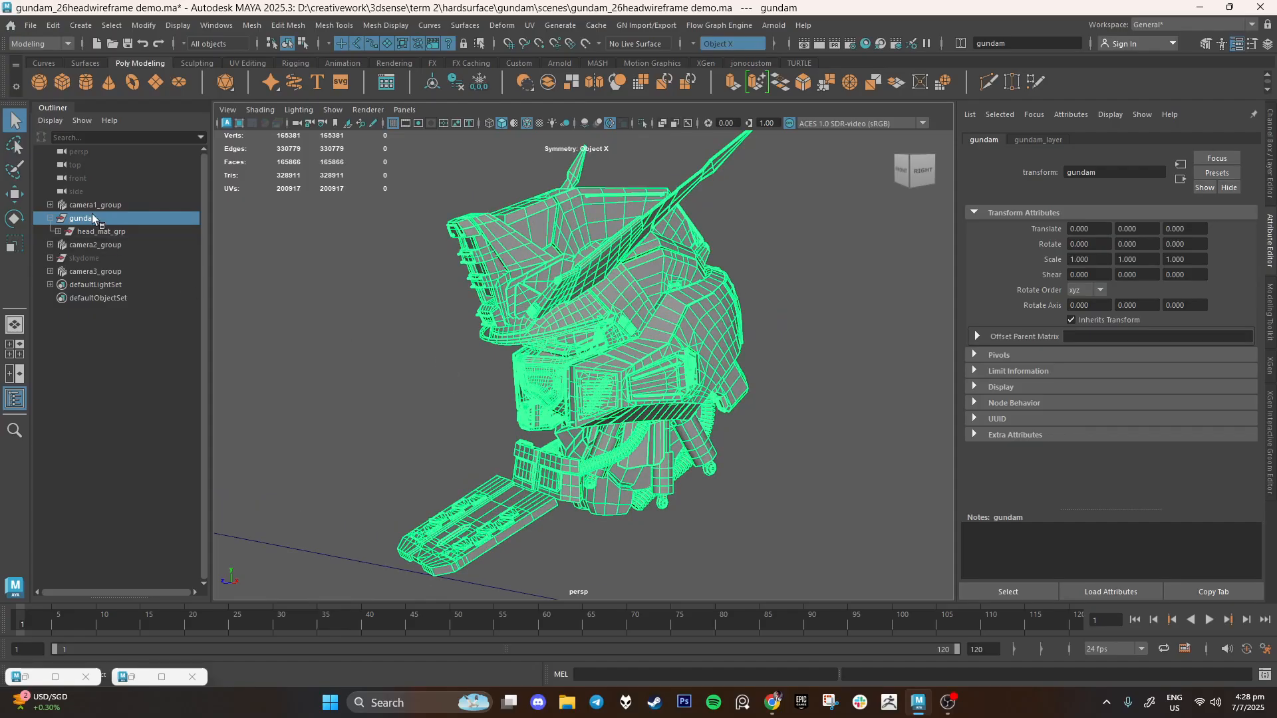
{"action": "right_click_drag", "start_coordinate": [668, 259], "coordinate": [778, 672]}
{"action": "left_click_drag", "start_coordinate": [489, 244], "coordinate": [471, 140]}
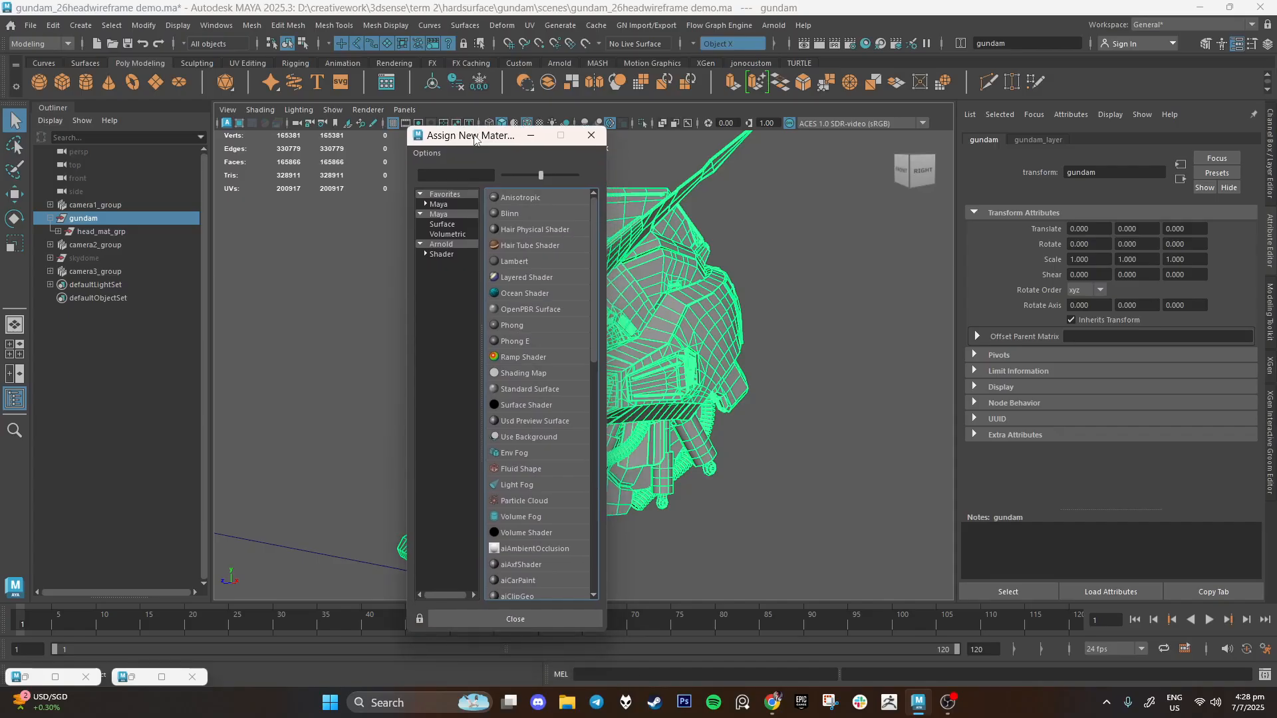
{"action": "left_click", "coordinate": [449, 245]}
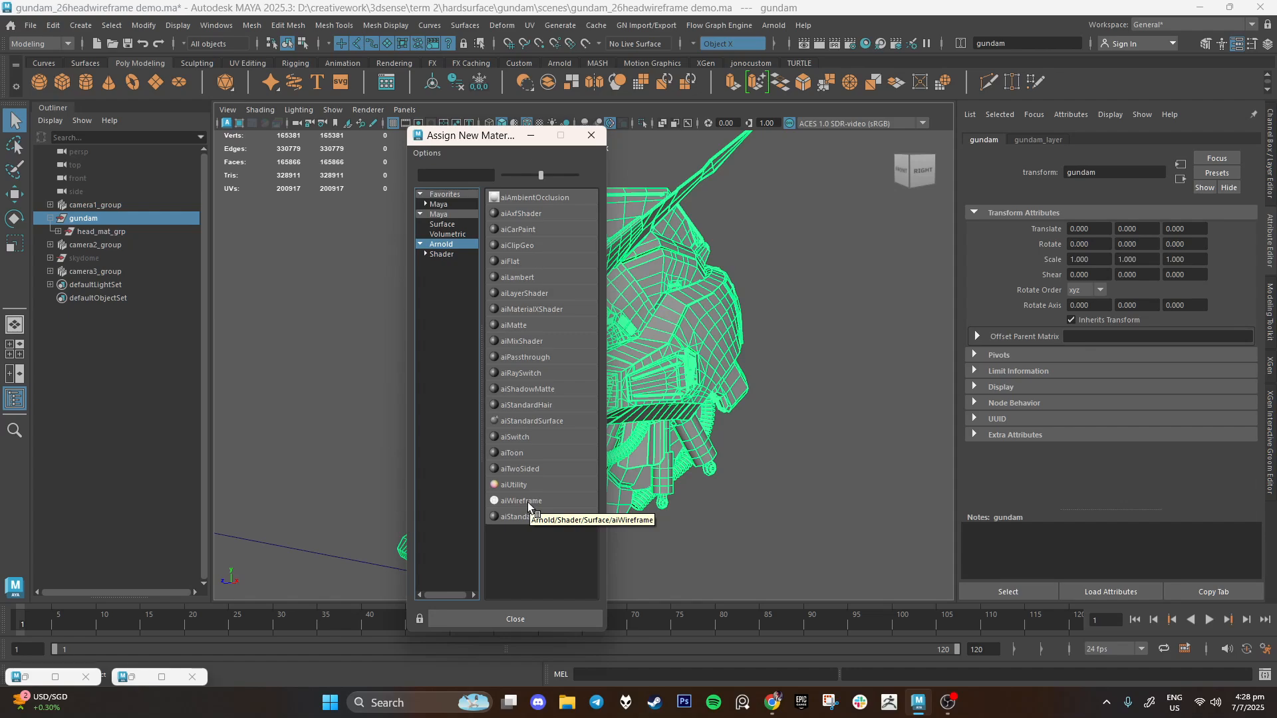
{"action": "left_click", "coordinate": [528, 502]}
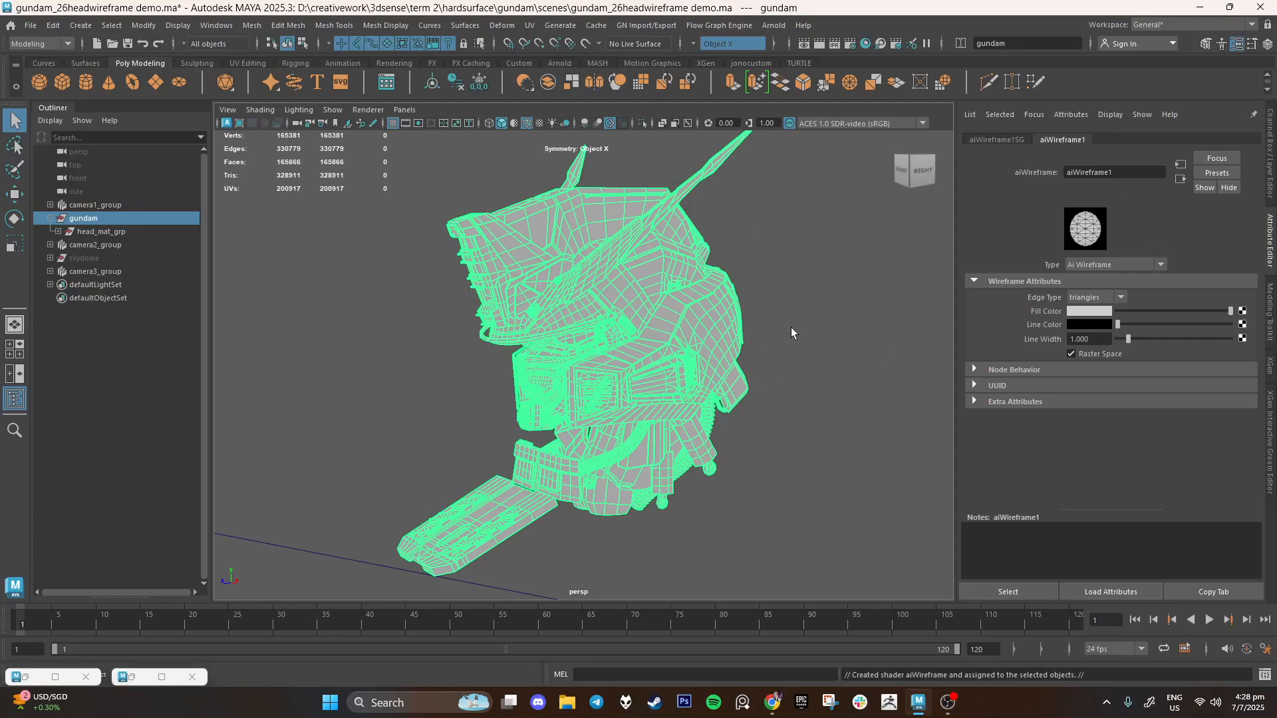
{"action": "left_click", "coordinate": [433, 393]}
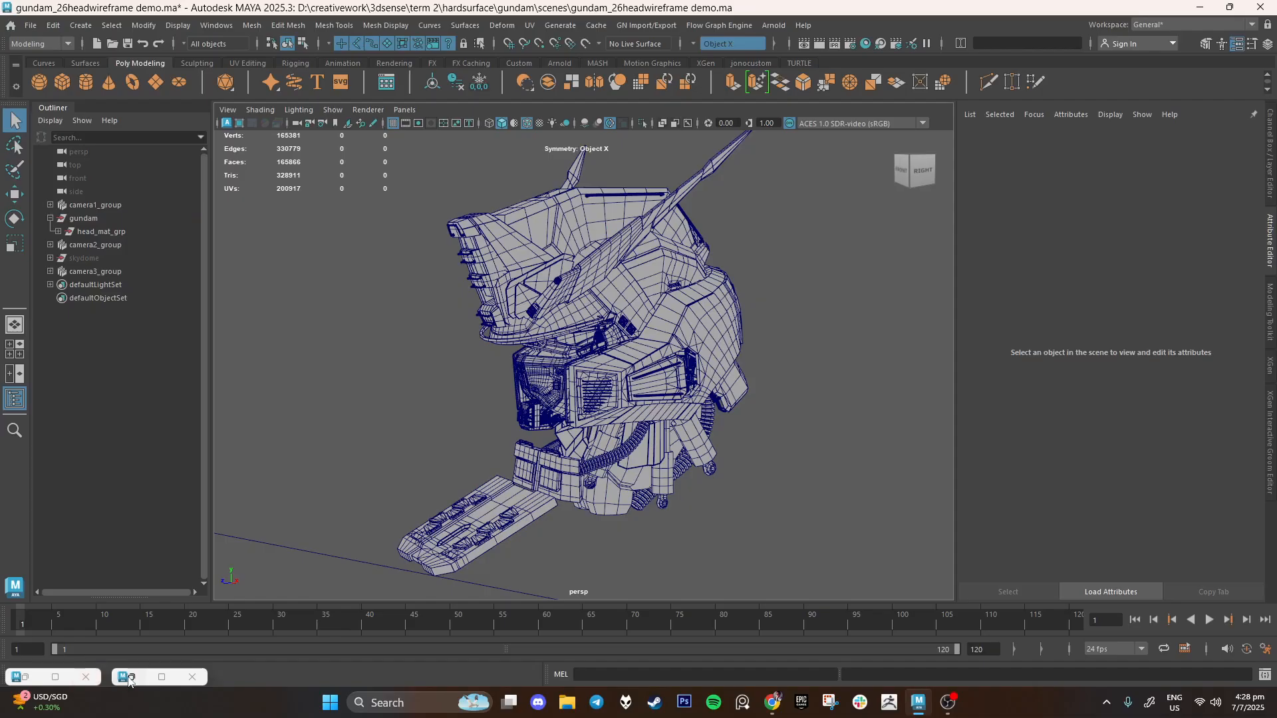
Open the Arnold RenderView and render the head's Beauty output through the perspShape camera
{"action": "left_click", "coordinate": [129, 679]}
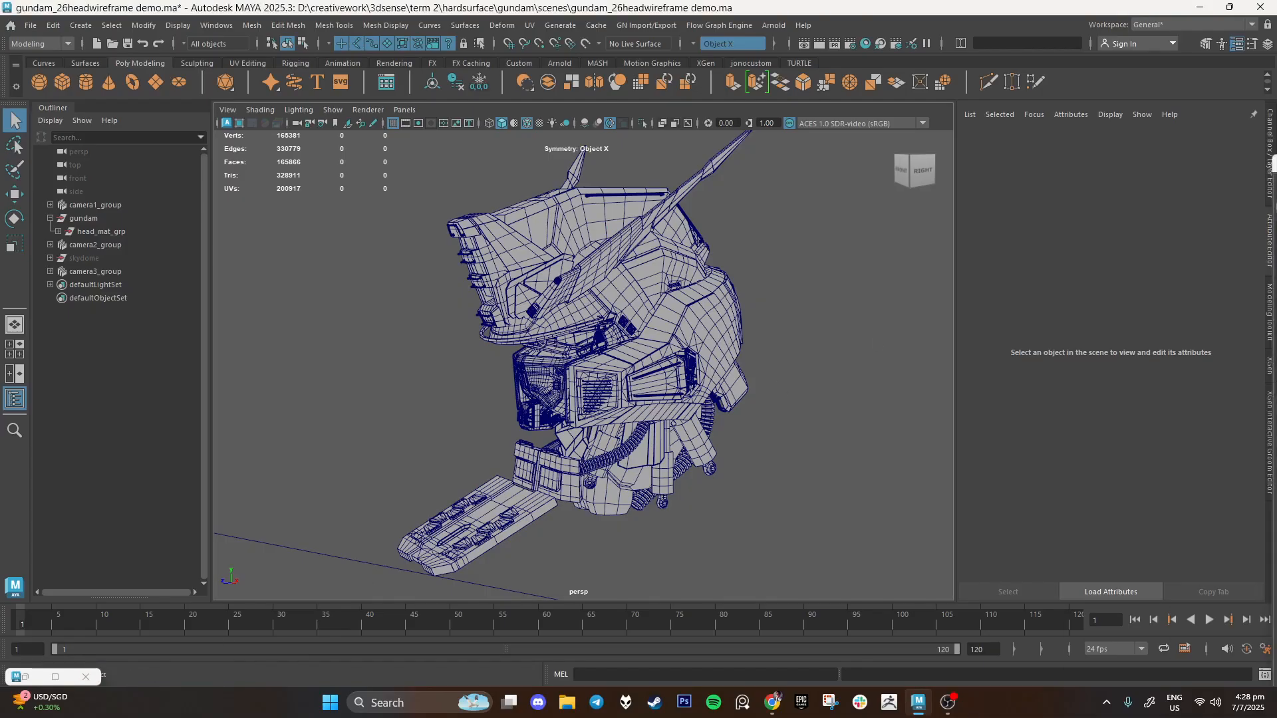
{"action": "left_click", "coordinate": [771, 25]}
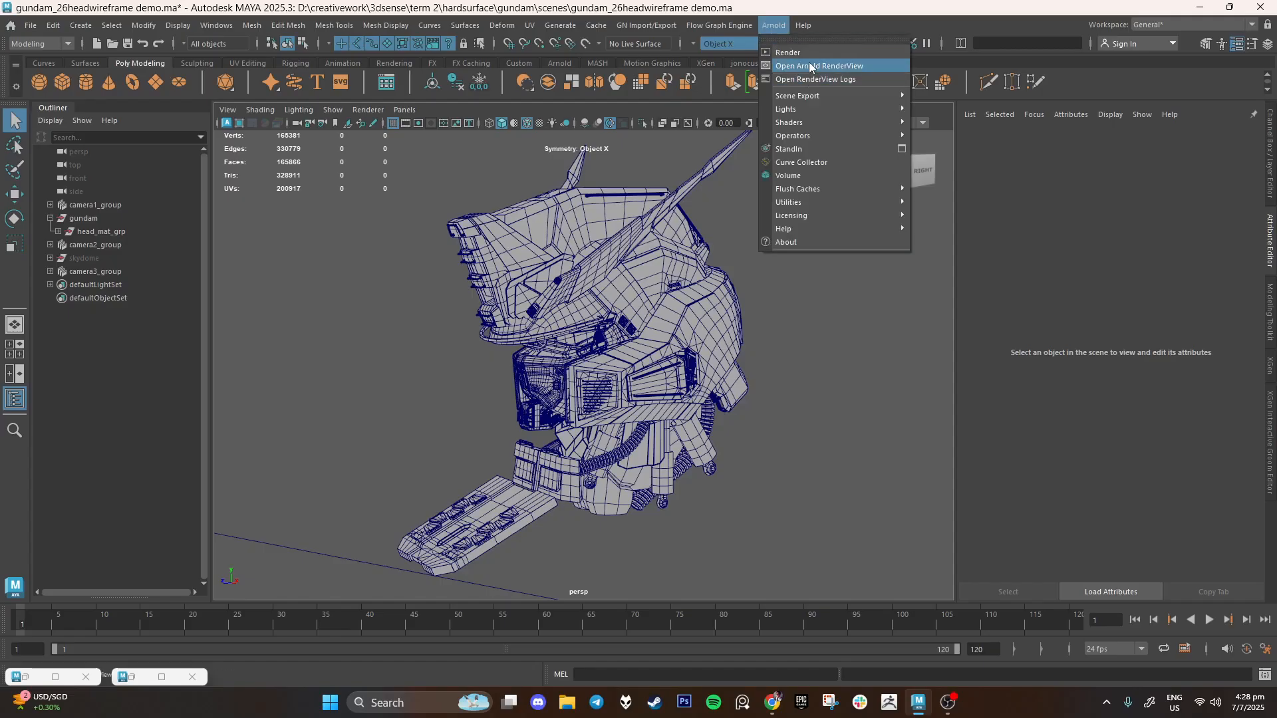
{"action": "left_click", "coordinate": [810, 64]}
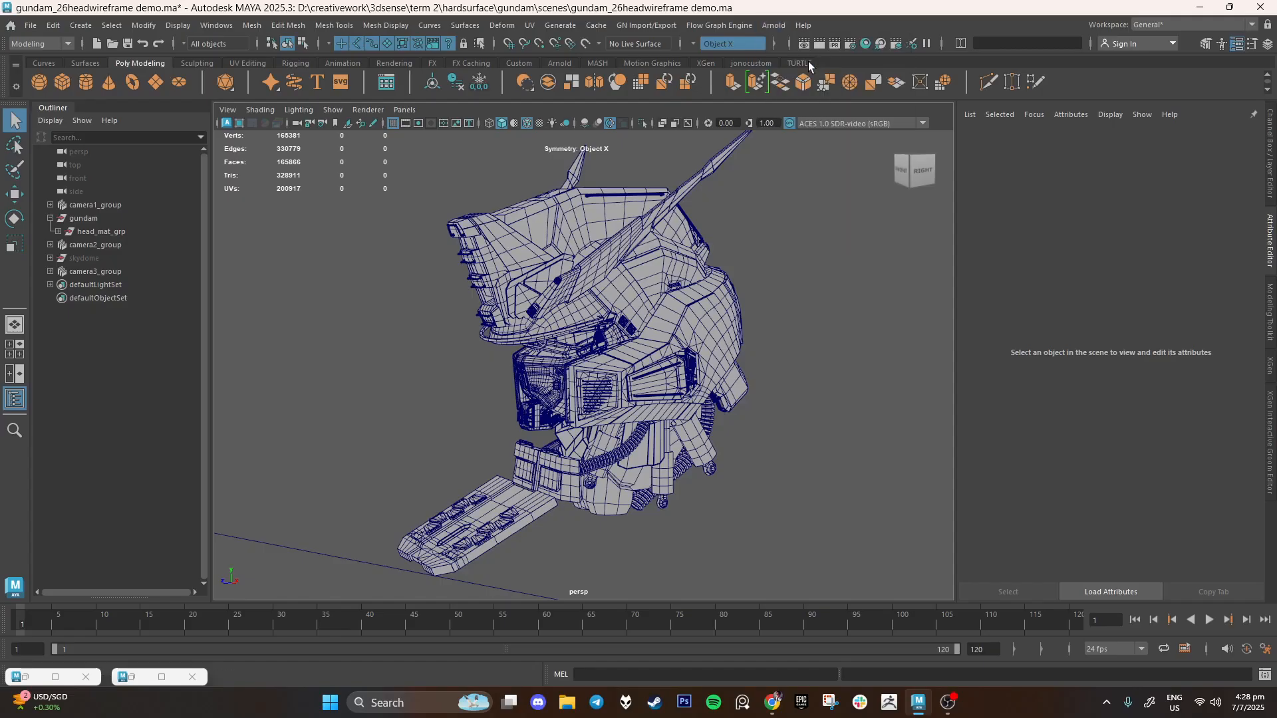
{"action": "left_click", "coordinate": [31, 675]}
{"action": "left_click_drag", "start_coordinate": [877, 163], "coordinate": [771, 158]}
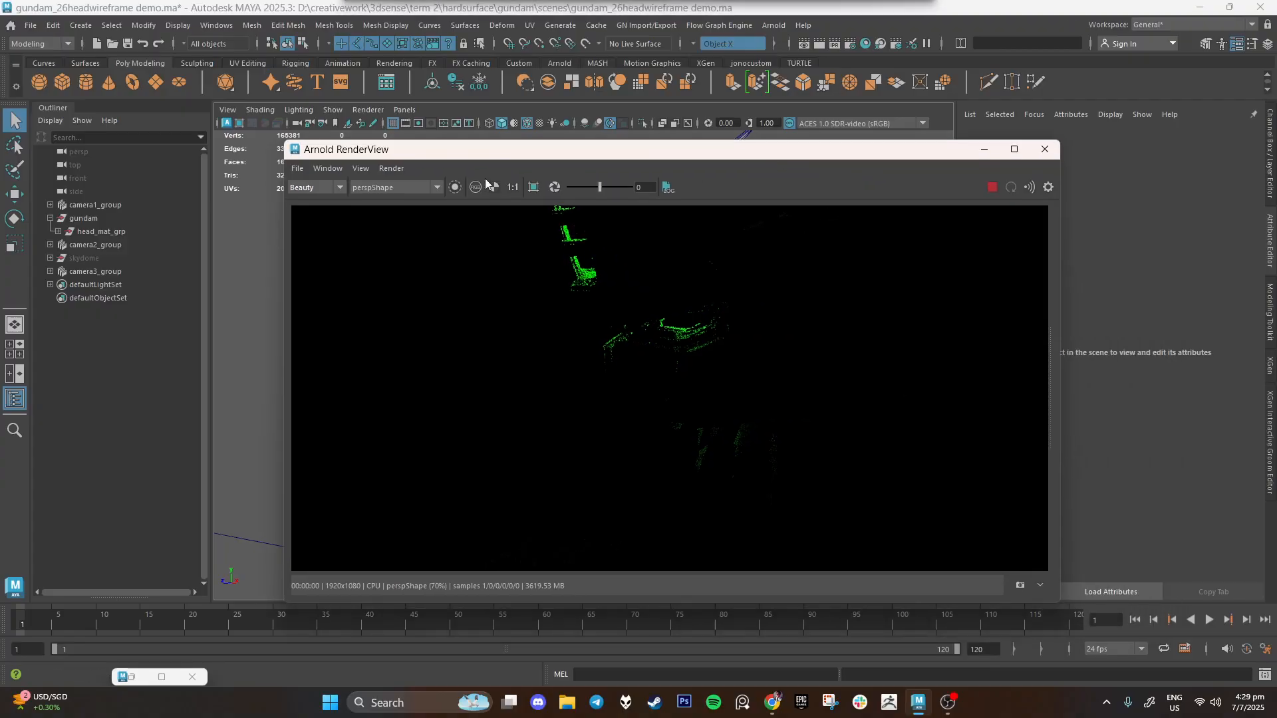
{"action": "left_click", "coordinate": [335, 189]}
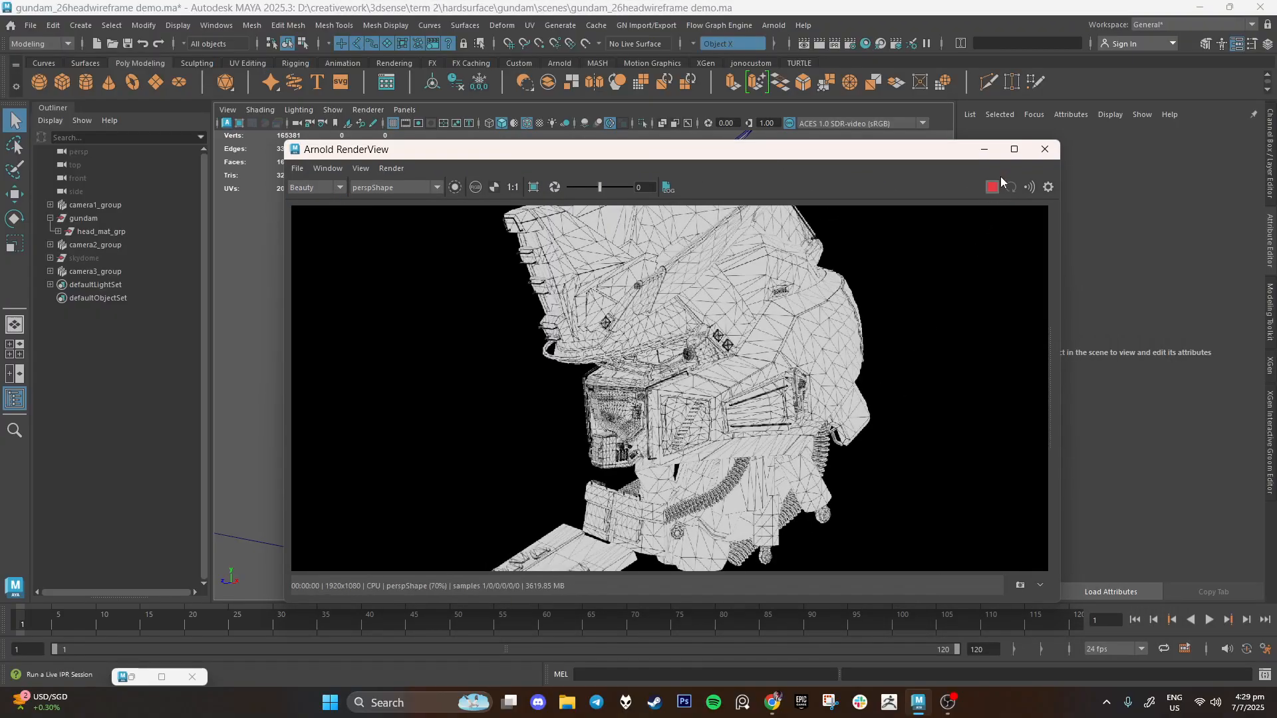
Enlarge the Arnold RenderView window and inspect the wireframe lines in the rendered head up close
{"action": "left_click_drag", "start_coordinate": [878, 141], "coordinate": [875, 27]}
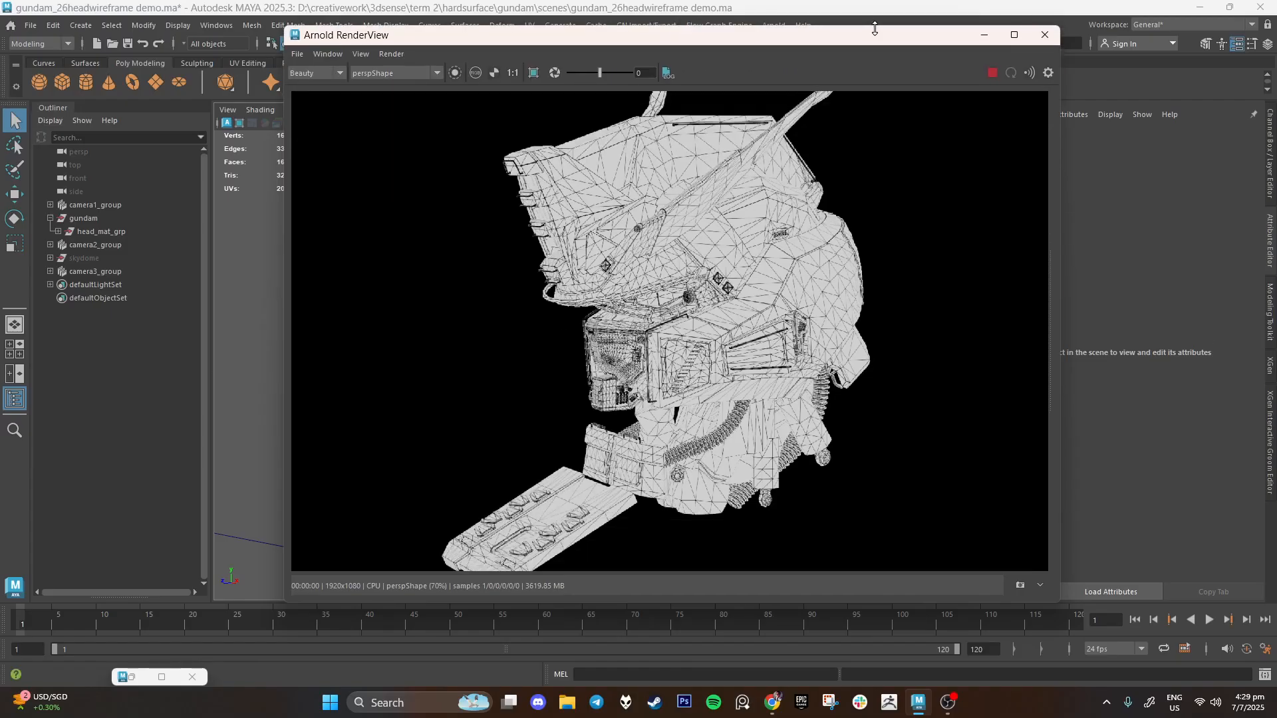
{"action": "scroll", "coordinate": [725, 402], "scroll_direction": "up", "scroll_amount": 3}
{"action": "scroll", "coordinate": [725, 396], "scroll_direction": "down", "scroll_amount": 5}
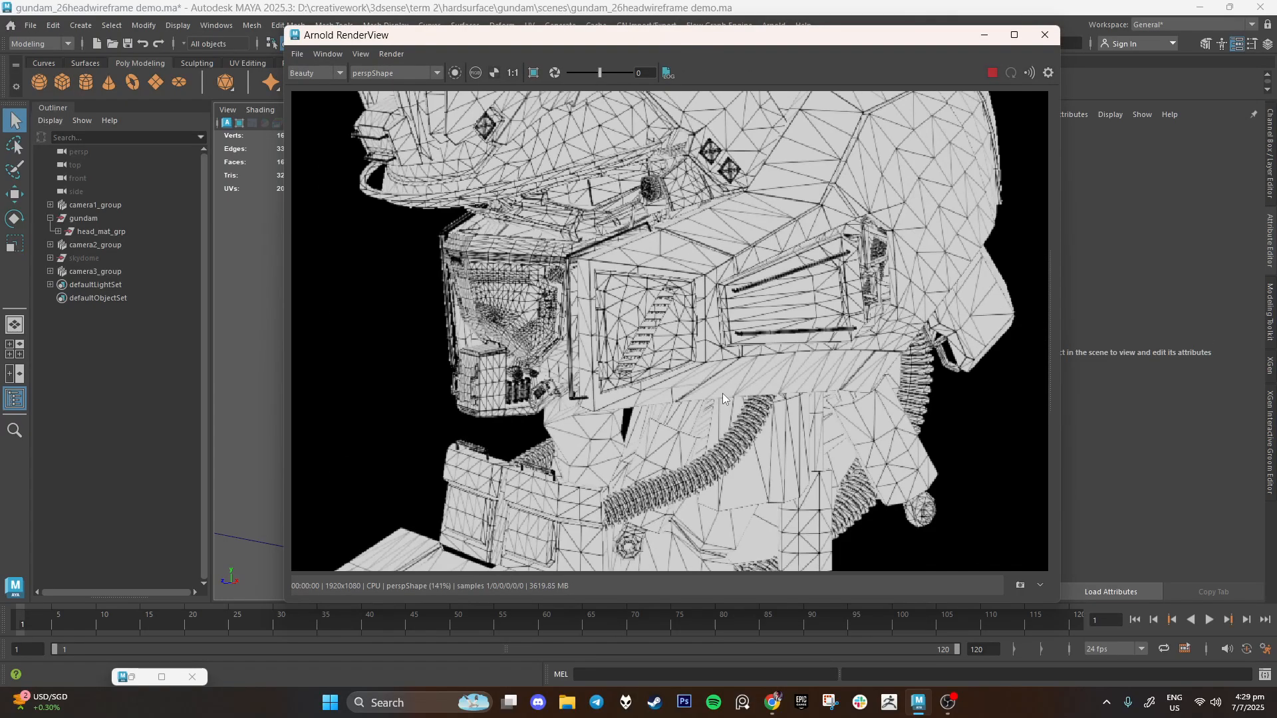
{"action": "scroll", "coordinate": [719, 392], "scroll_direction": "up", "scroll_amount": 3}
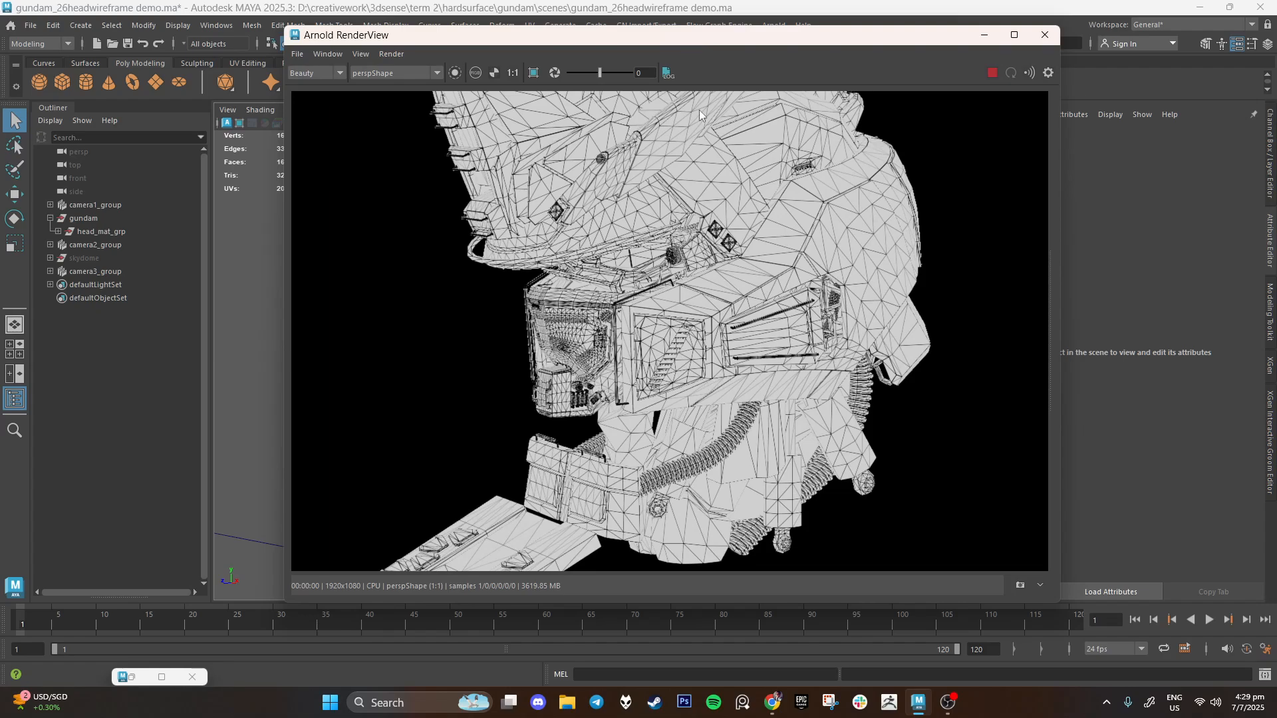
Move the Arnold RenderView out of the way and bring up the Hypershade editor
{"action": "left_click_drag", "start_coordinate": [706, 46], "coordinate": [1025, 104]}
{"action": "left_click_drag", "start_coordinate": [608, 309], "coordinate": [726, 309]}
{"action": "left_click_drag", "start_coordinate": [1081, 98], "coordinate": [435, 171]}
{"action": "left_click_drag", "start_coordinate": [612, 171], "coordinate": [782, 157]}
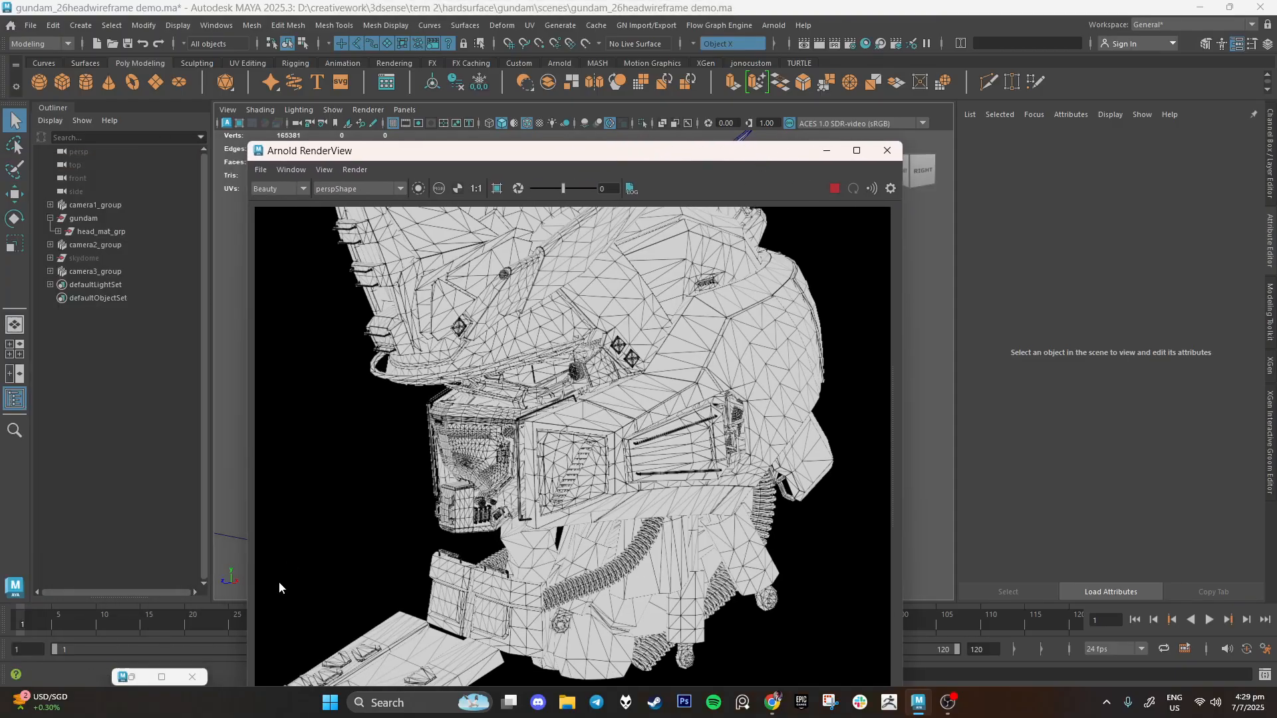
{"action": "left_click", "coordinate": [133, 681]}
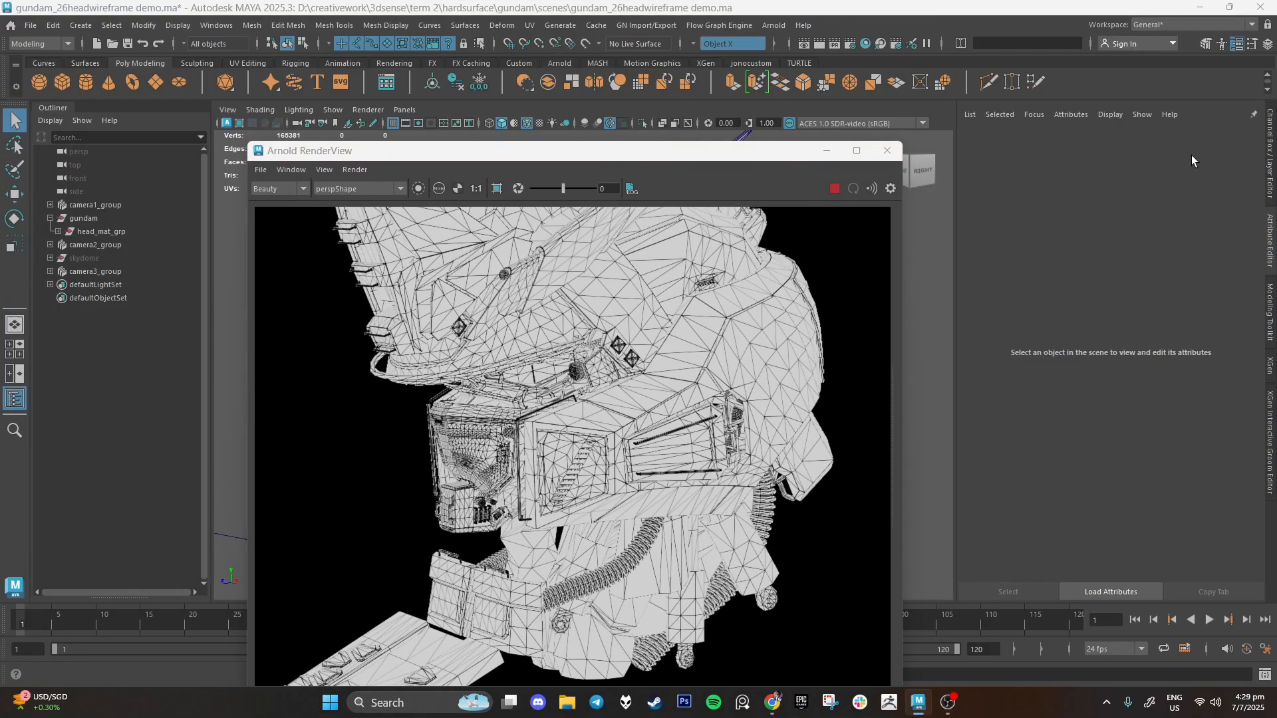
{"action": "left_click_drag", "start_coordinate": [1276, 157], "coordinate": [635, 99]}
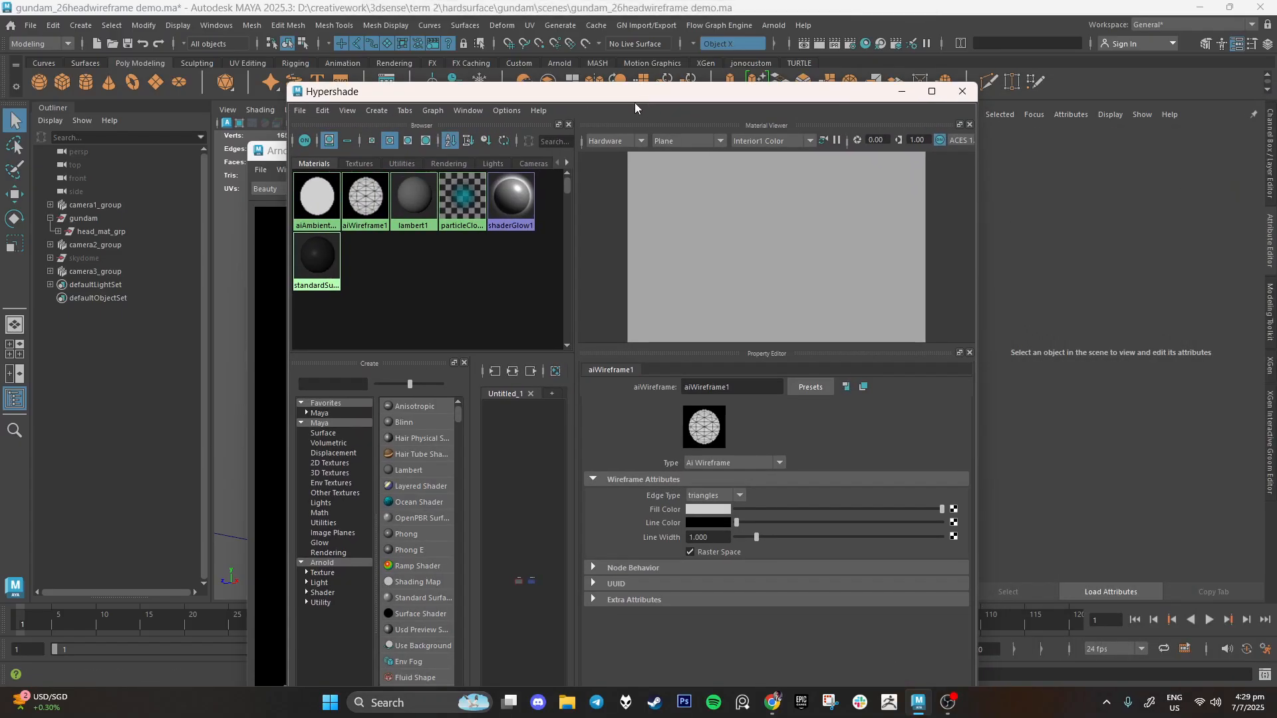
{"action": "left_click", "coordinate": [219, 25]}
{"action": "mouse_move", "coordinate": [264, 132]}
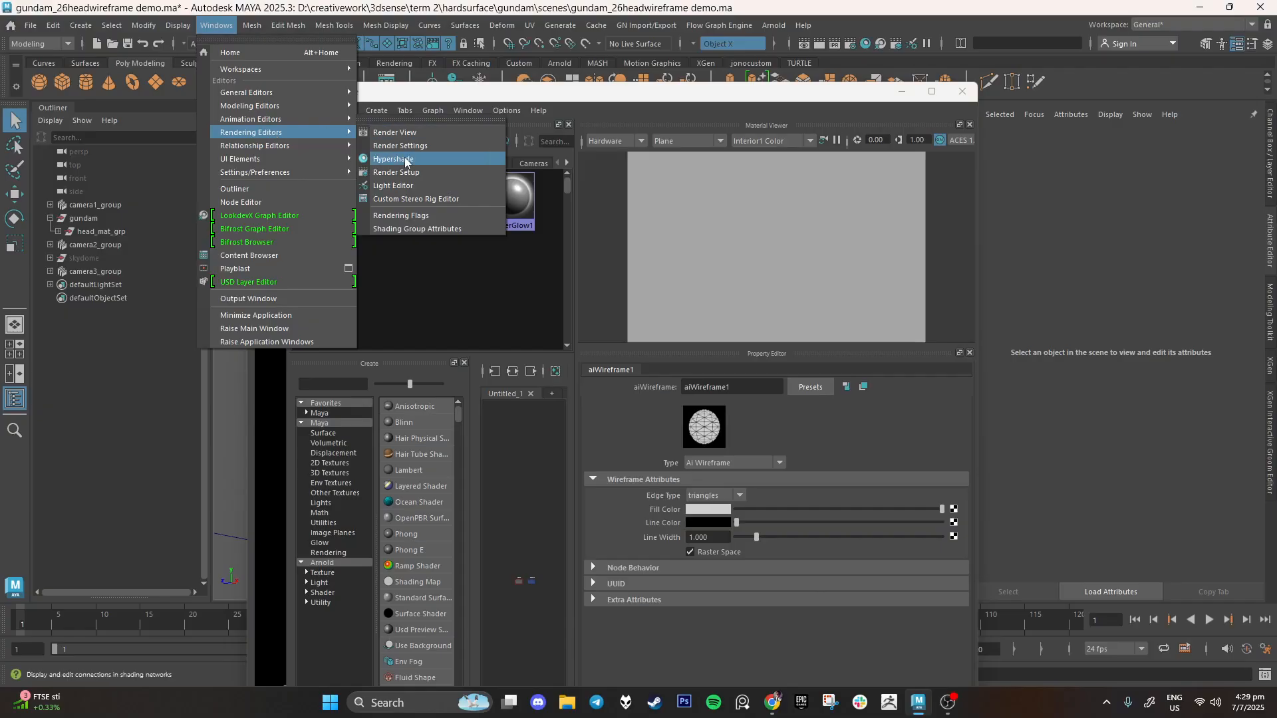
Select the aiWireframe1 material in the Hypershade and arrange the editor beside the Arnold RenderView
{"action": "left_click", "coordinate": [932, 93]}
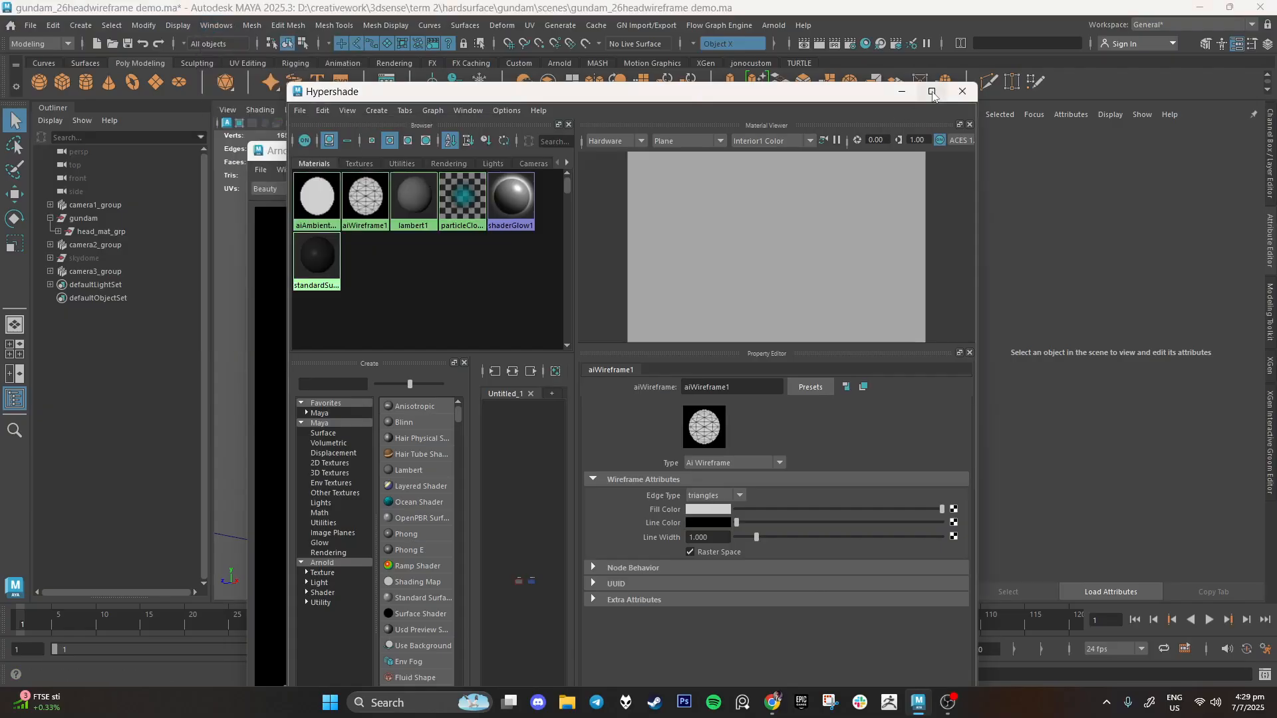
{"action": "left_click", "coordinate": [932, 91]}
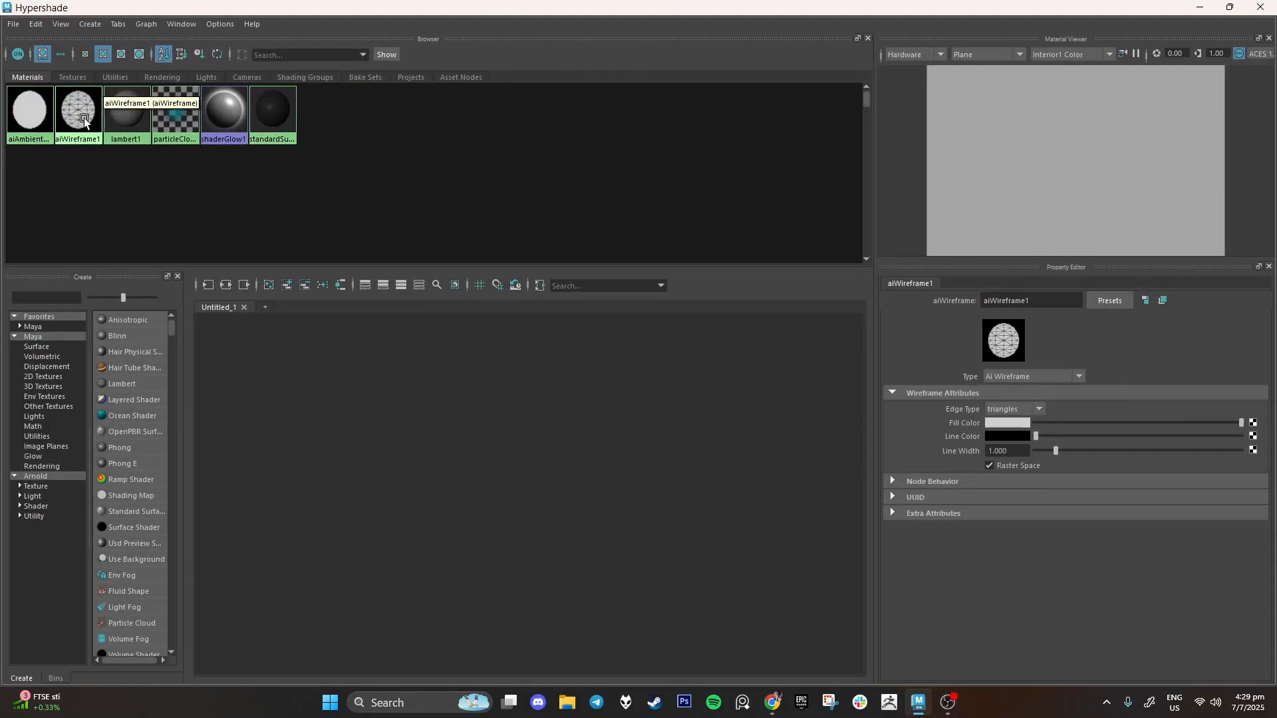
{"action": "left_click", "coordinate": [1229, 7]}
{"action": "left_click_drag", "start_coordinate": [736, 93], "coordinate": [1015, 93]}
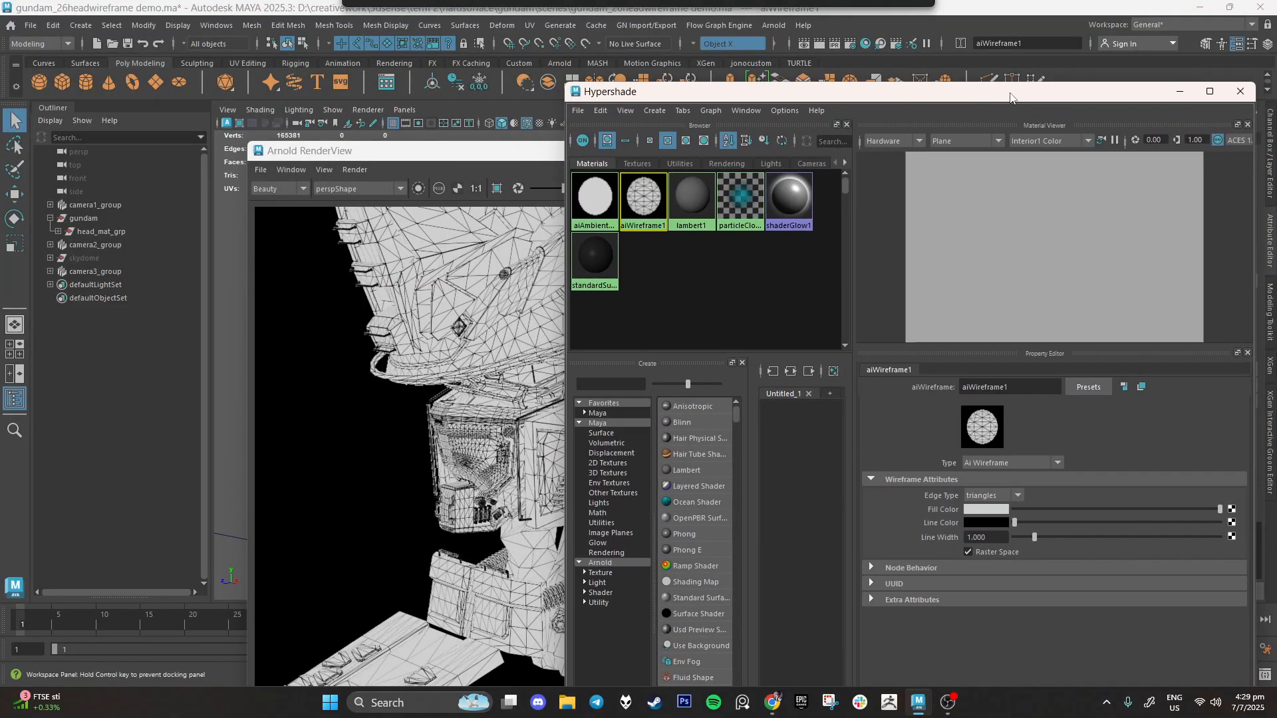
{"action": "left_click_drag", "start_coordinate": [477, 154], "coordinate": [238, 100]}
{"action": "mouse_move", "coordinate": [773, 102]}
{"action": "left_mouse_down"}
{"action": "mouse_move", "coordinate": [784, 88]}
{"action": "mouse_move", "coordinate": [758, 86]}
{"action": "left_mouse_up"}
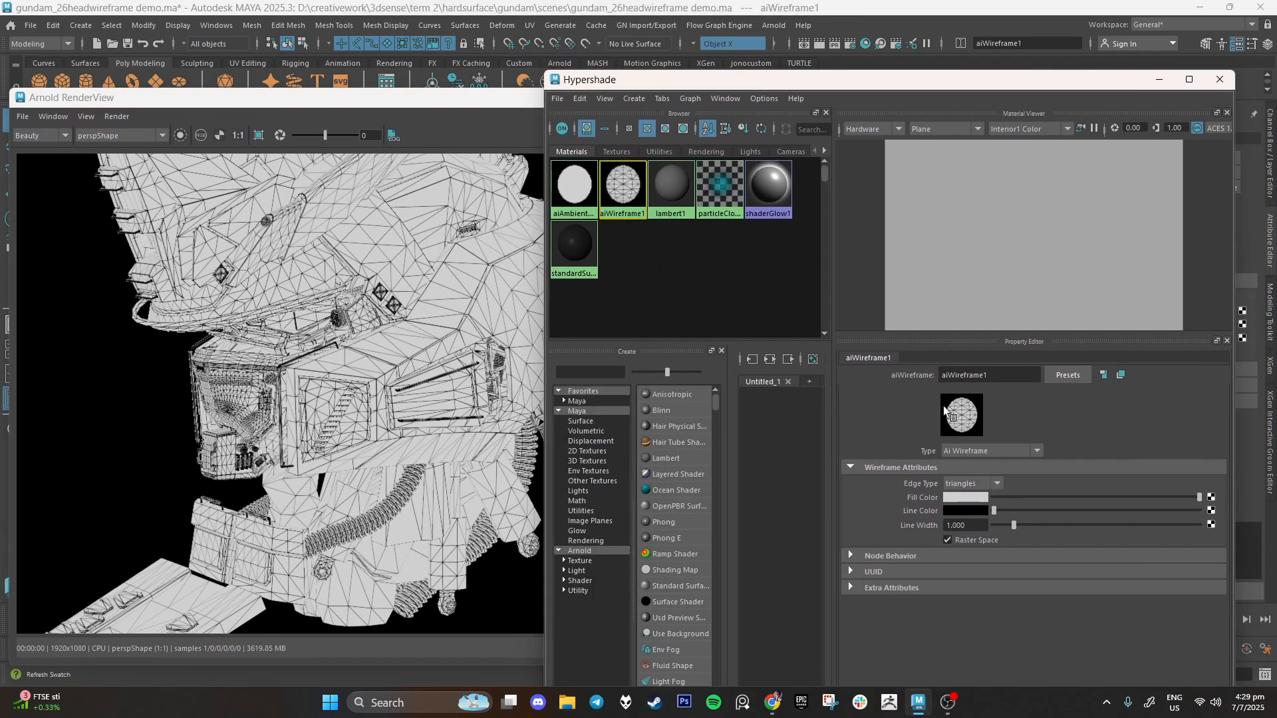
Set the Edge Type of the aiWireframe1 material to polygons and inspect the updated render
{"action": "left_click", "coordinate": [581, 197]}
{"action": "left_click", "coordinate": [621, 199]}
{"action": "left_click", "coordinate": [997, 484]}
{"action": "left_click", "coordinate": [982, 510]}
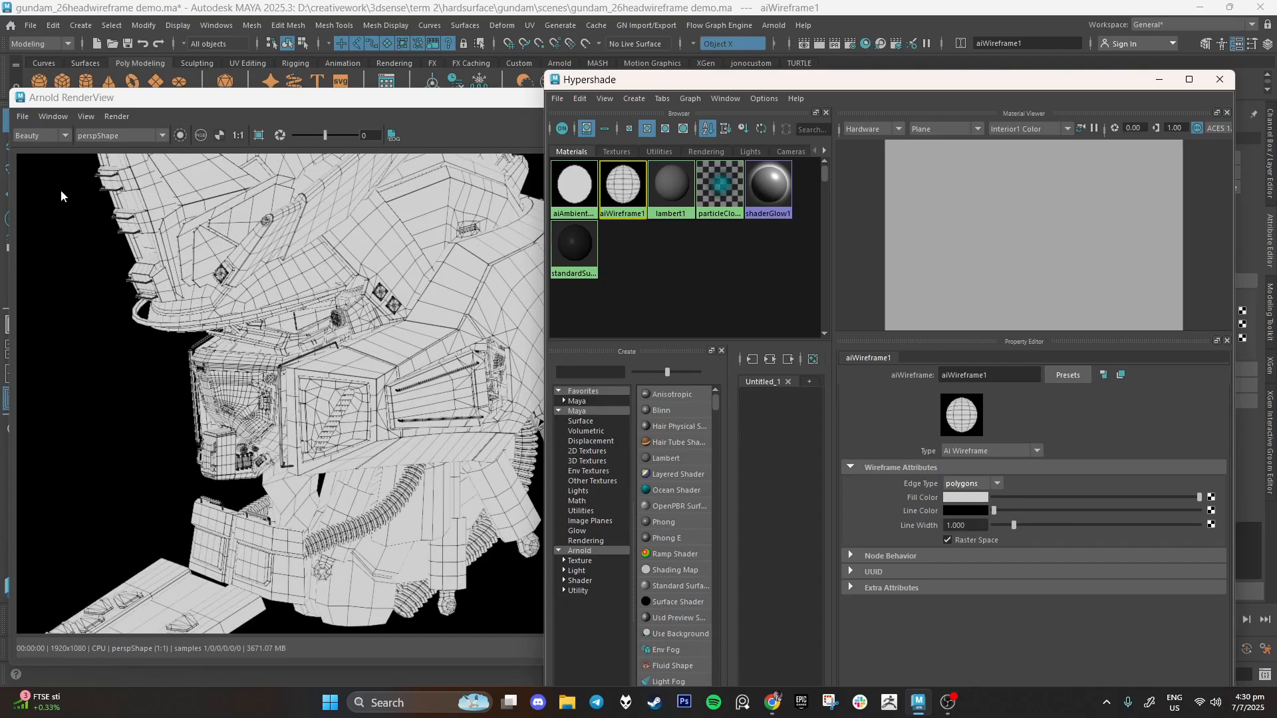
{"action": "scroll", "coordinate": [319, 357], "scroll_direction": "up", "scroll_amount": 2}
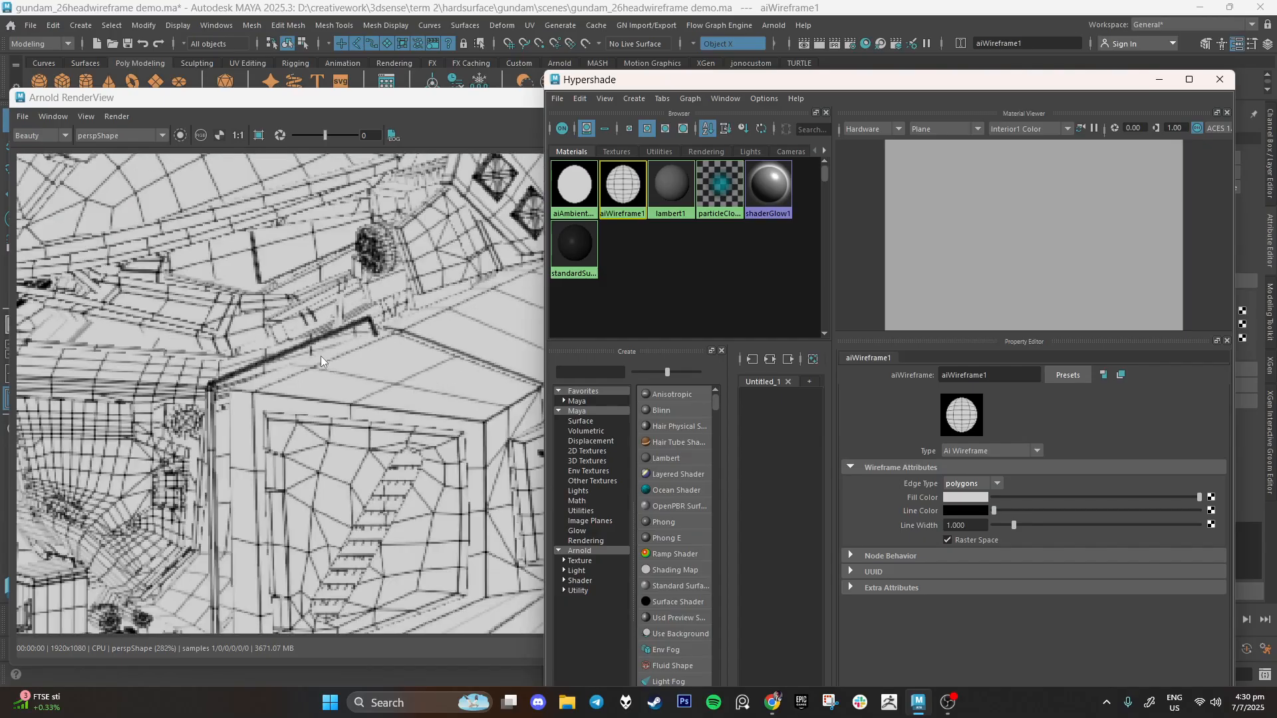
{"action": "scroll", "coordinate": [322, 359], "scroll_direction": "down", "scroll_amount": 4}
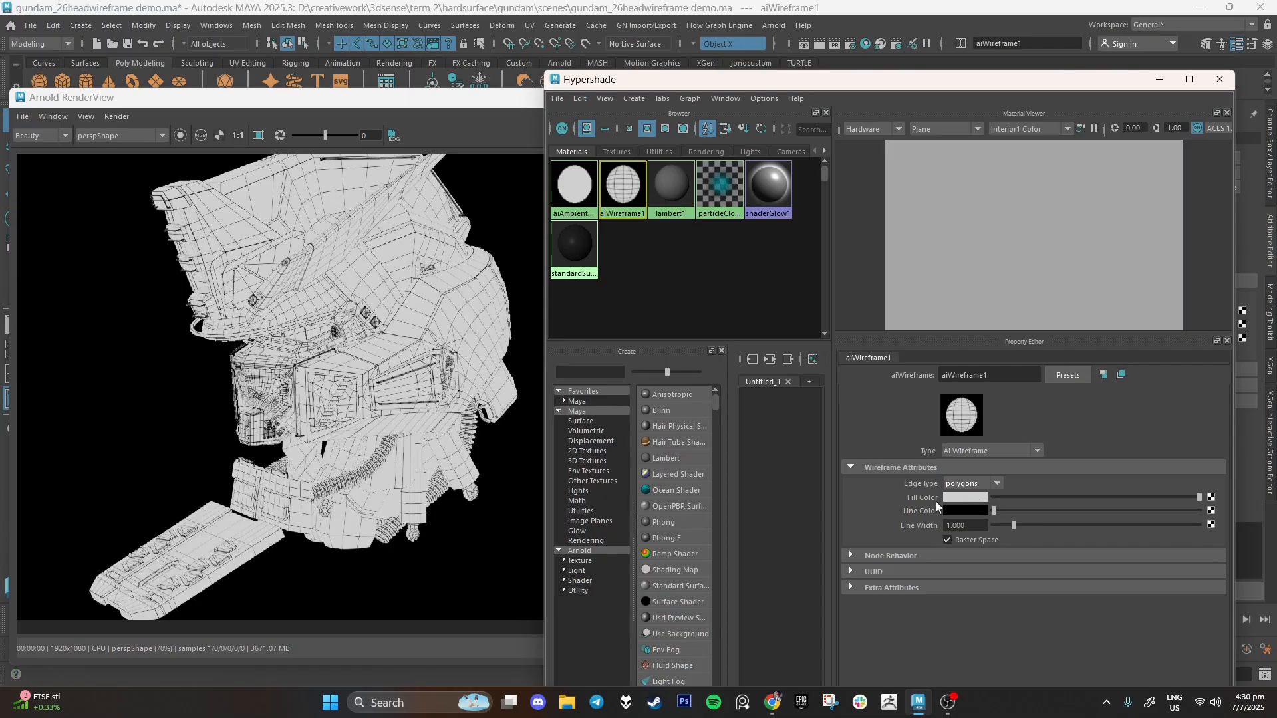
Map a new Arnold aiAmbientOcclusion shader to the Fill Color of the aiWireframe1 material
{"action": "left_click", "coordinate": [1211, 498]}
{"action": "left_click_drag", "start_coordinate": [548, 289], "coordinate": [496, 167]}
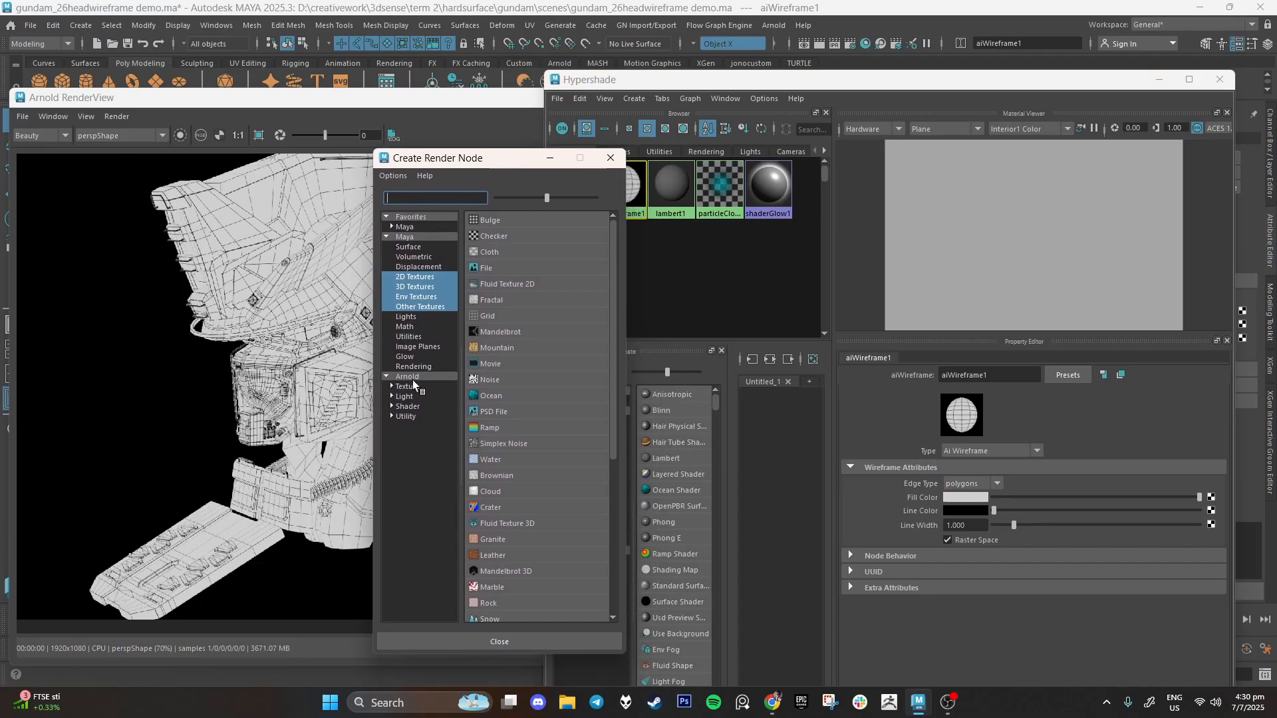
{"action": "left_click", "coordinate": [413, 379]}
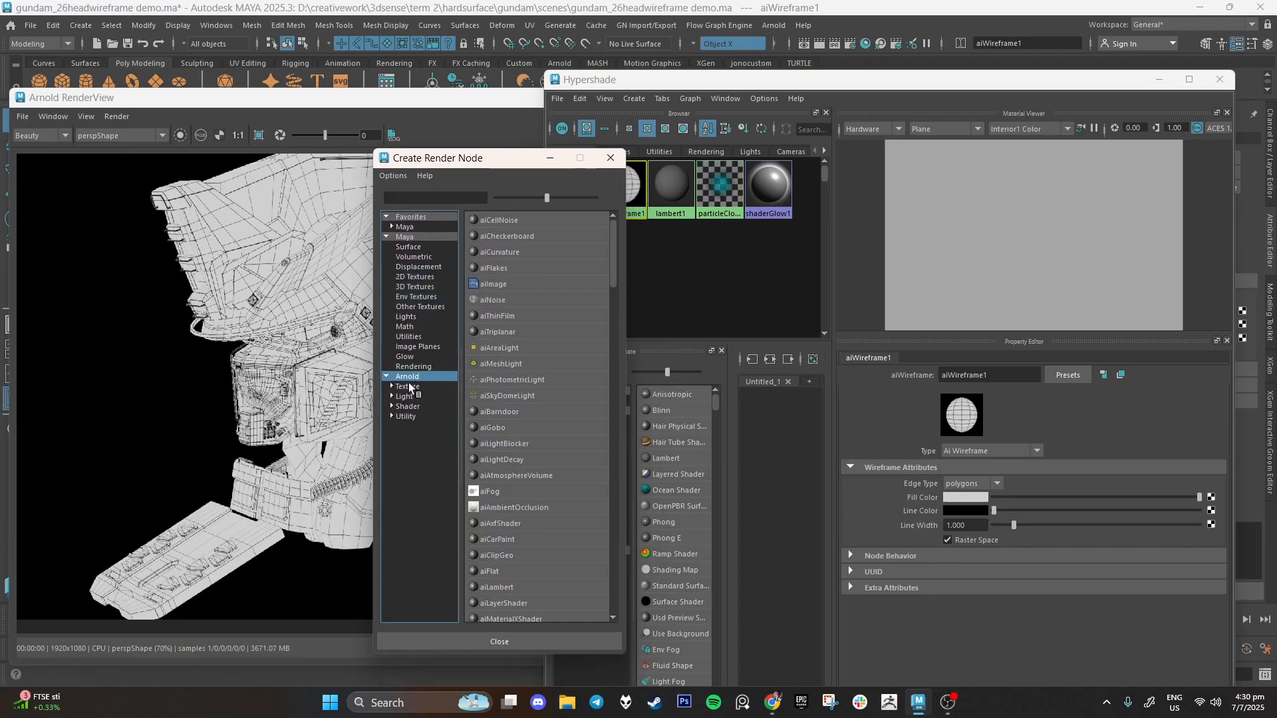
{"action": "scroll", "coordinate": [546, 382], "scroll_direction": "down", "scroll_amount": 5}
{"action": "scroll", "coordinate": [510, 452], "scroll_direction": "down", "scroll_amount": 2}
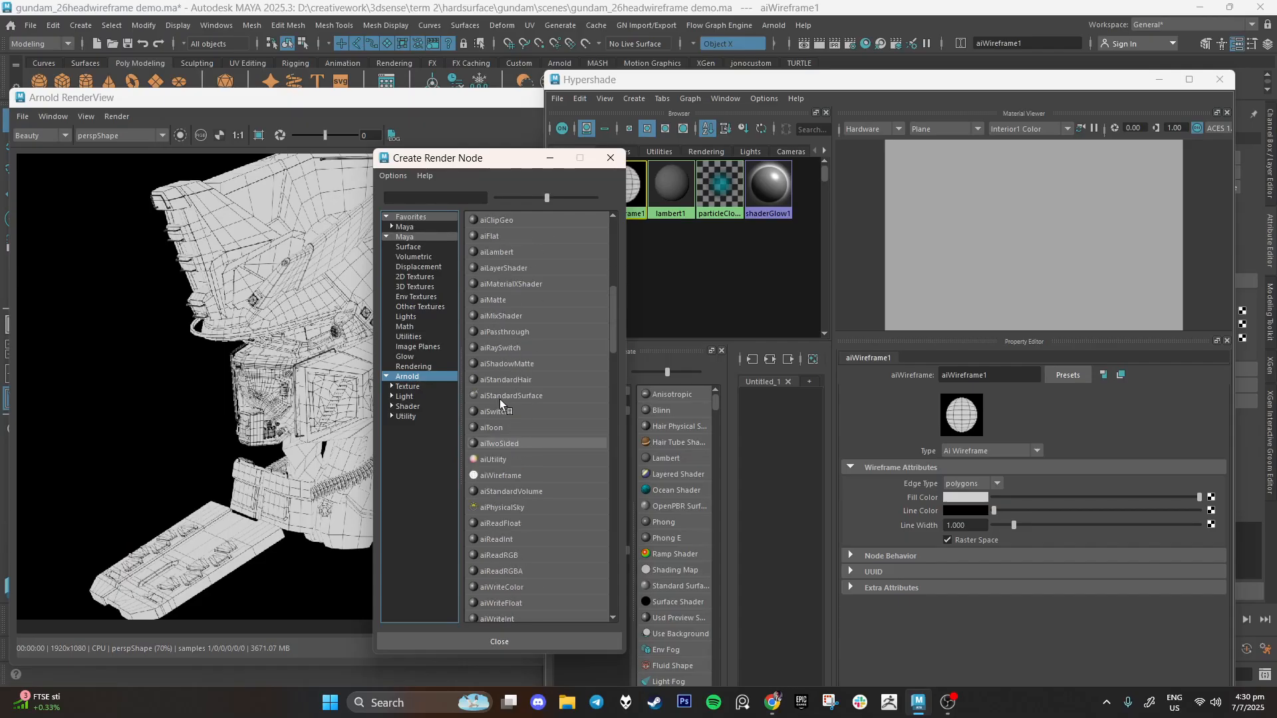
{"action": "scroll", "coordinate": [524, 507], "scroll_direction": "down", "scroll_amount": 8}
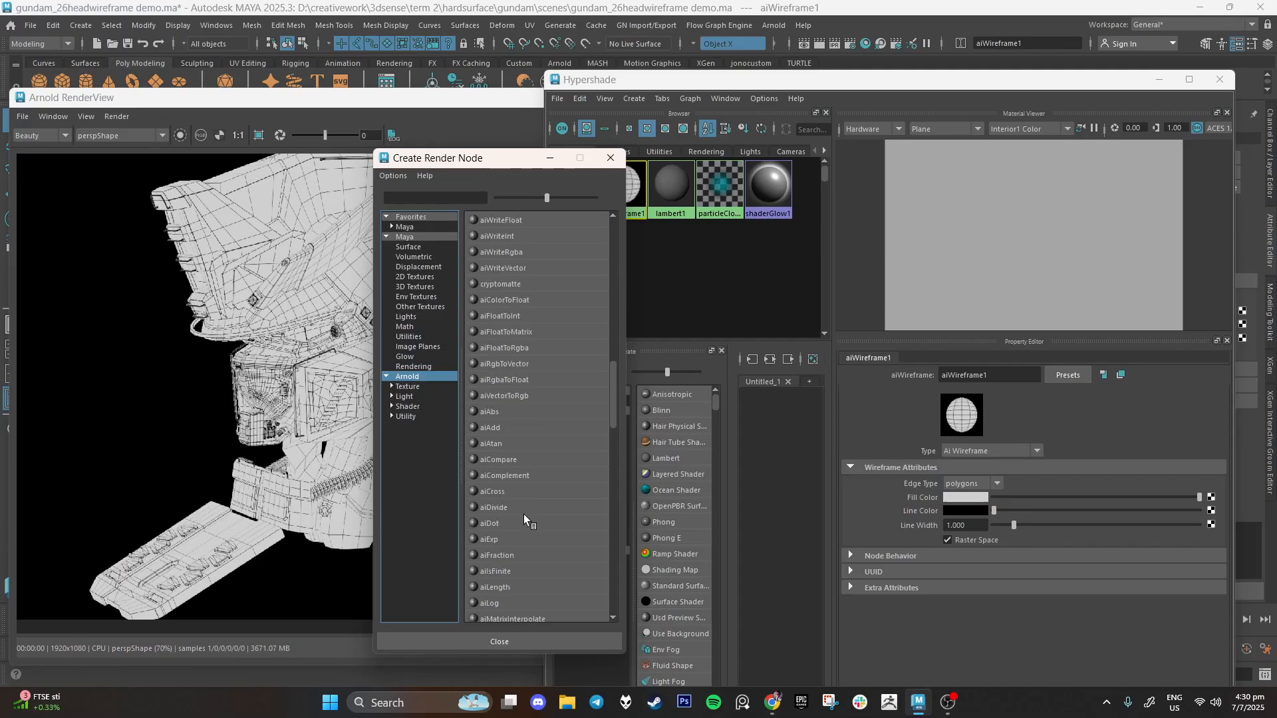
{"action": "scroll", "coordinate": [522, 525], "scroll_direction": "down", "scroll_amount": 9}
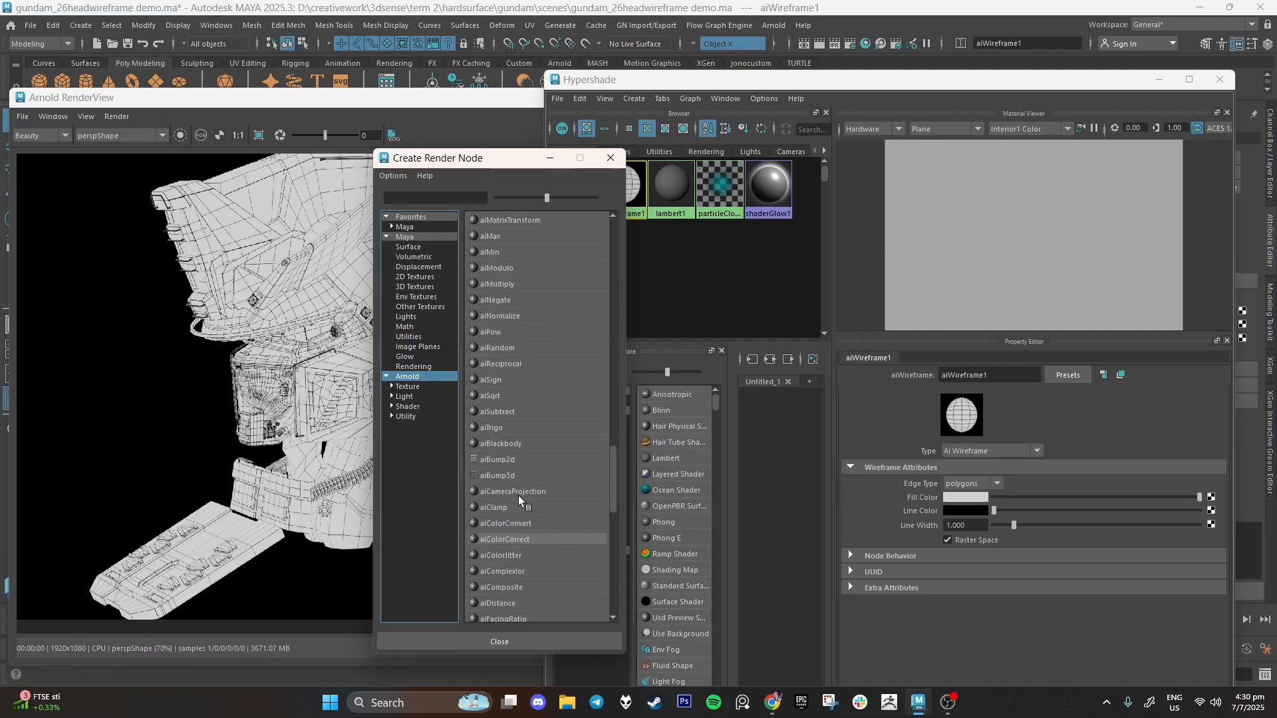
{"action": "scroll", "coordinate": [528, 548], "scroll_direction": "up", "scroll_amount": 2}
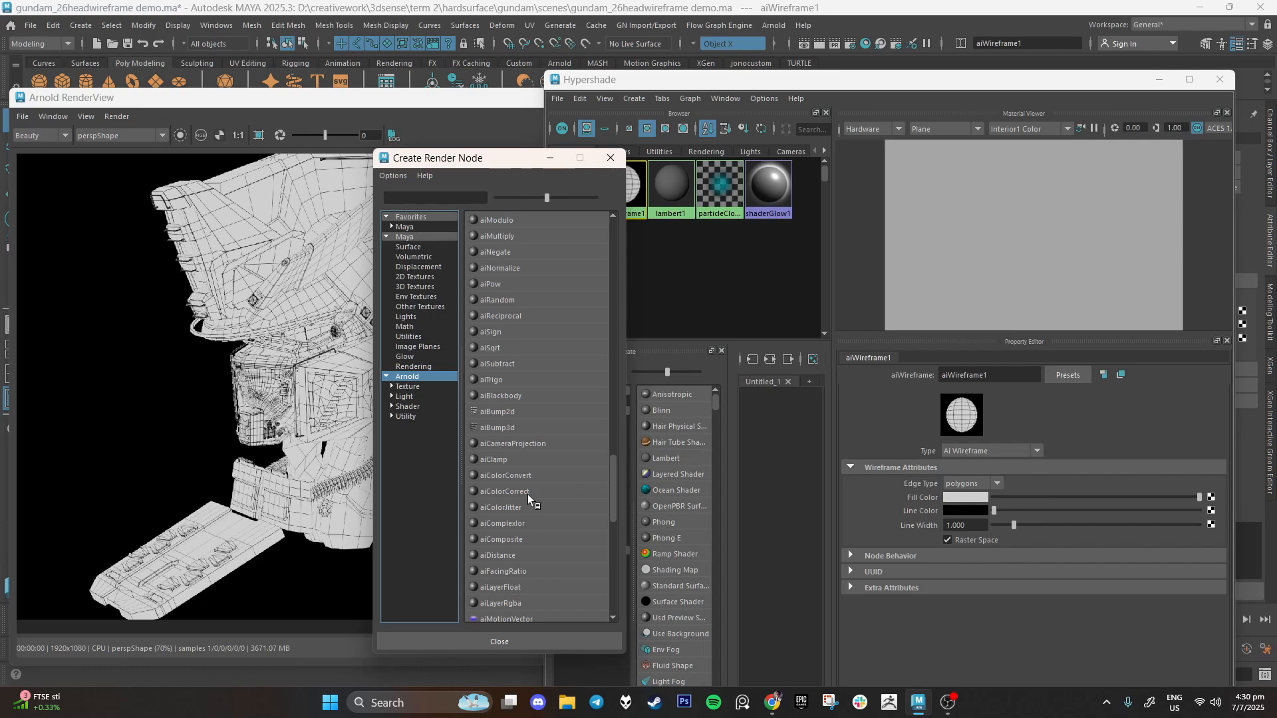
{"action": "left_click", "coordinate": [406, 387]}
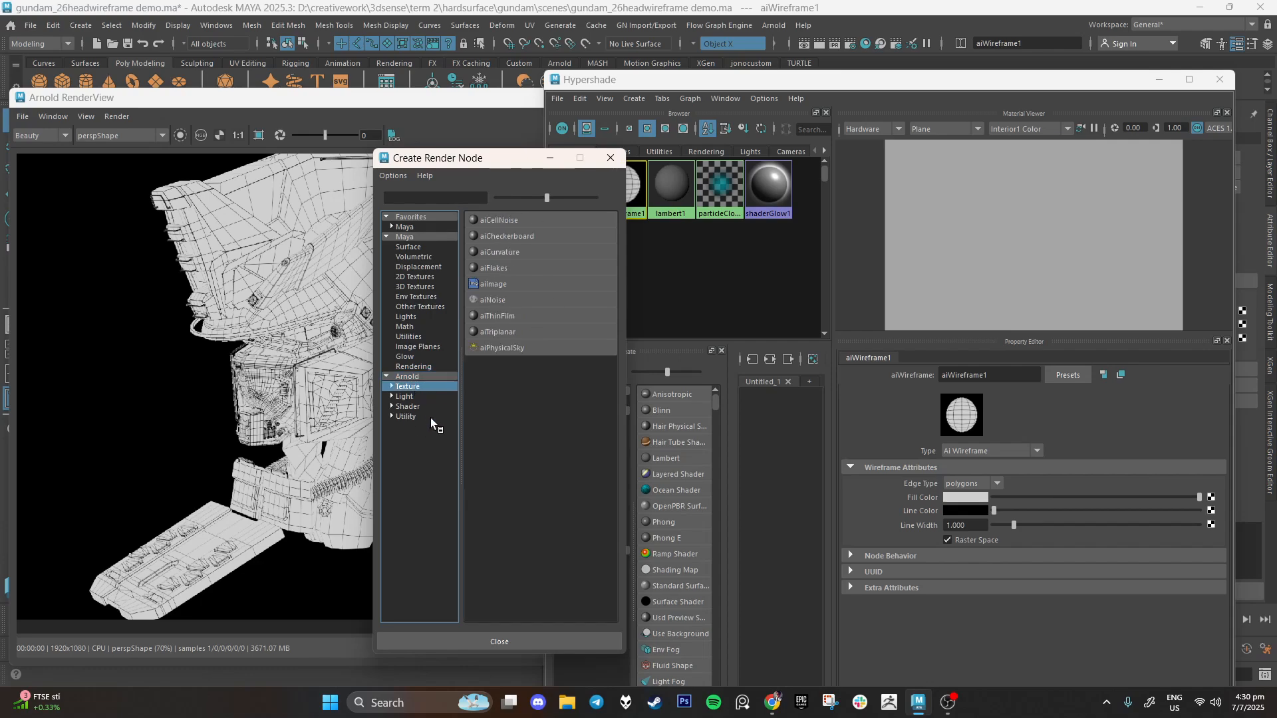
{"action": "left_click", "coordinate": [417, 397]}
{"action": "left_click", "coordinate": [417, 407]}
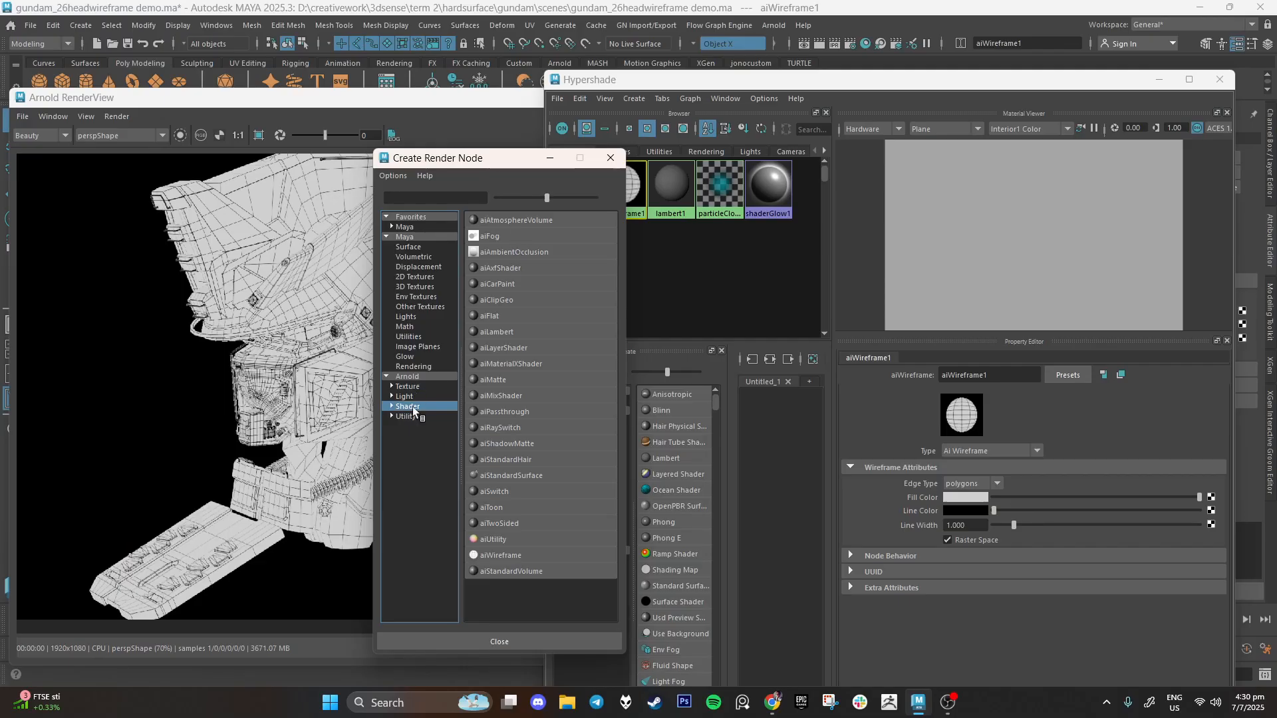
{"action": "left_click", "coordinate": [511, 253]}
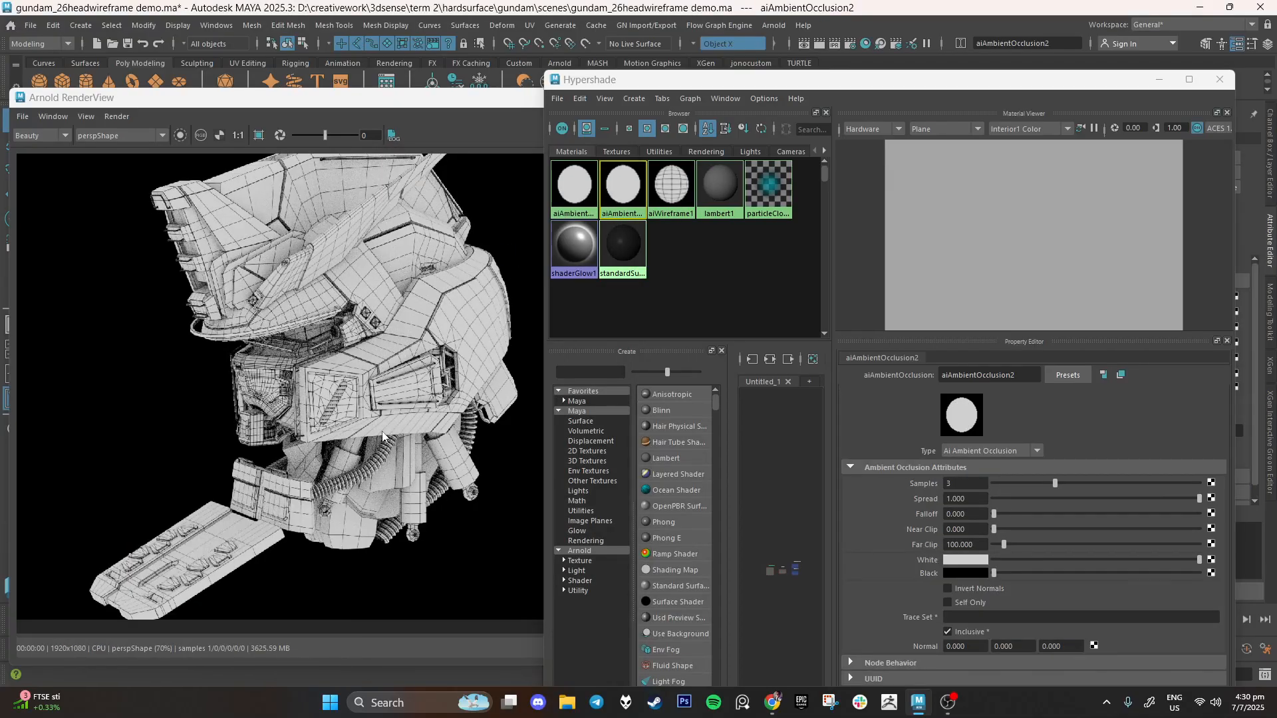
Minimize the Hypershade, place the Arnold RenderView beside the viewport and examine the occlusion-shaded wireframe head up close and from several angles
{"action": "left_click_drag", "start_coordinate": [447, 109], "coordinate": [965, 74]}
{"action": "left_click", "coordinate": [1159, 81]}
{"action": "scroll", "coordinate": [402, 435], "scroll_direction": "up", "scroll_amount": 10}
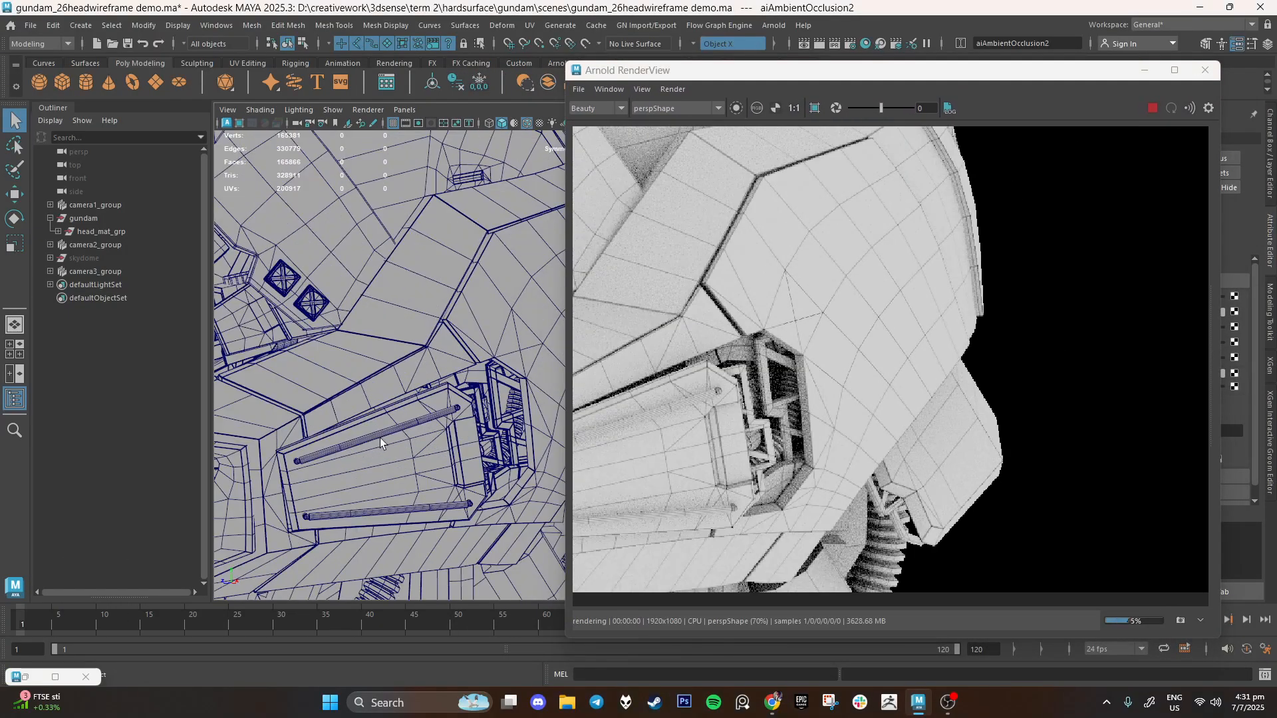
{"action": "scroll", "coordinate": [377, 440], "scroll_direction": "down", "scroll_amount": 10}
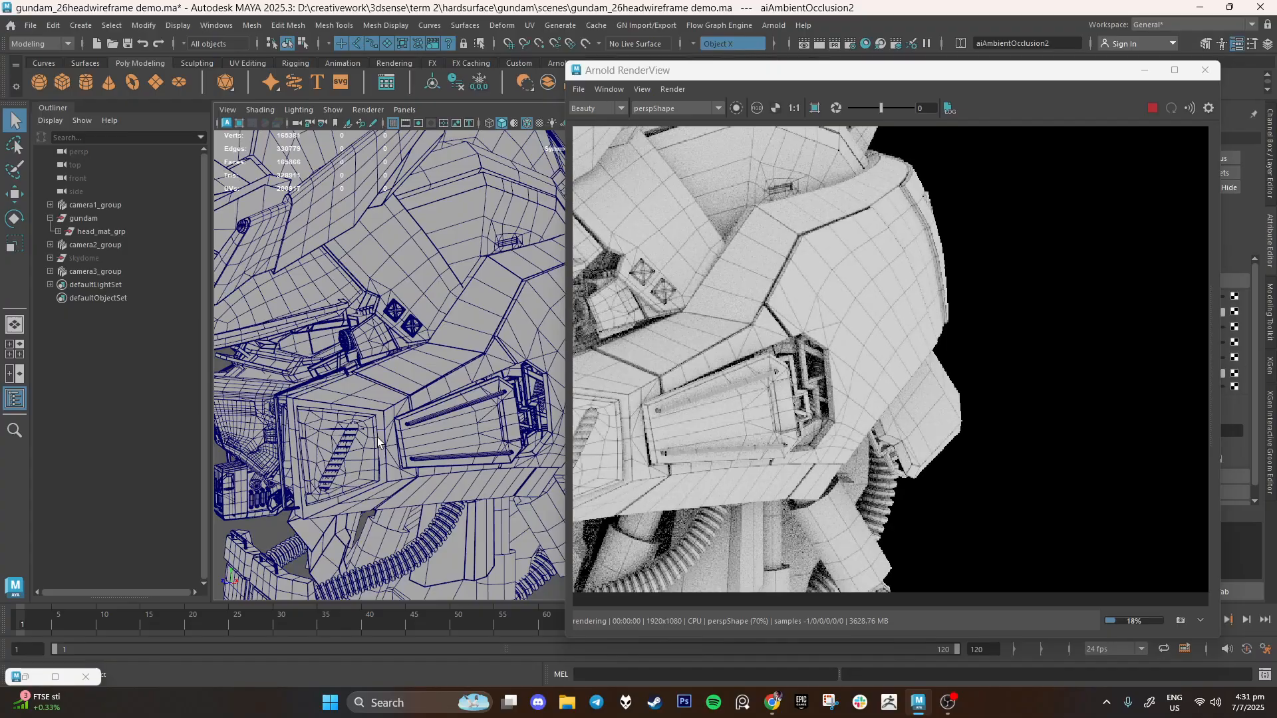
{"action": "middle_click_drag", "start_coordinate": [338, 451], "coordinate": [366, 440], "text": "alt"}
{"action": "left_click_drag", "start_coordinate": [366, 440], "coordinate": [412, 382], "text": "alt"}
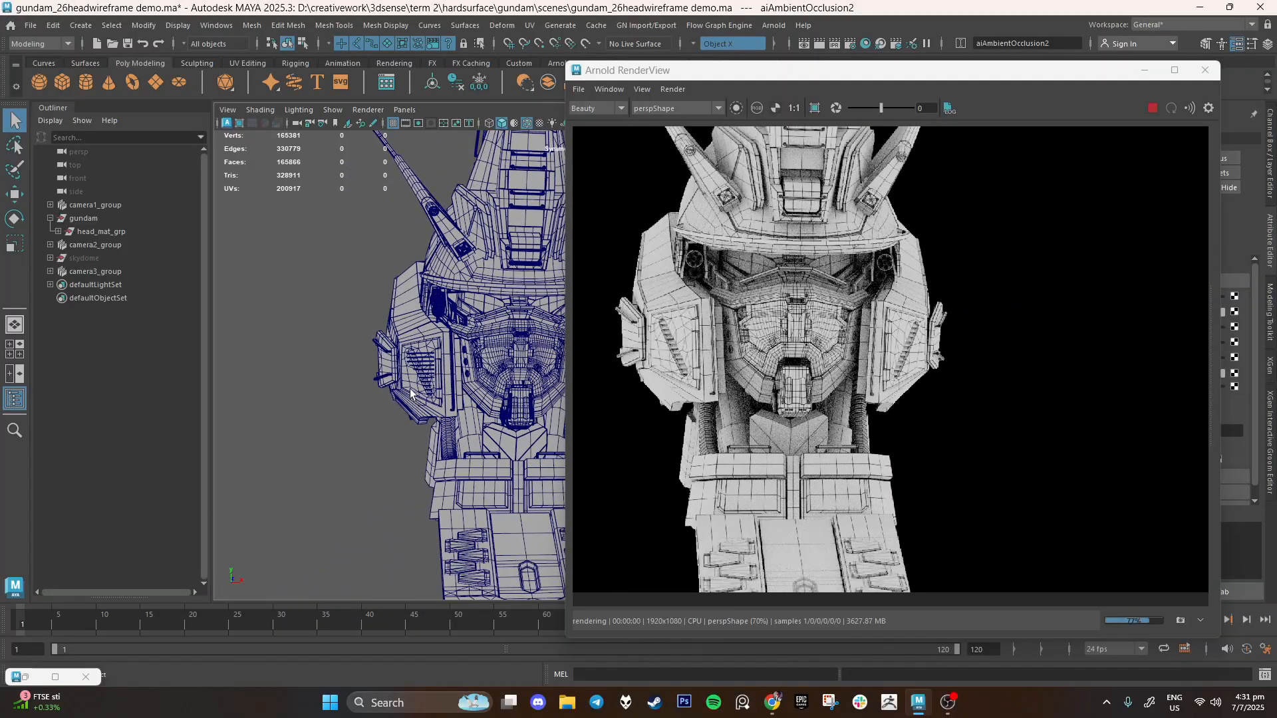
{"action": "left_click_drag", "start_coordinate": [464, 404], "coordinate": [359, 389], "text": "alt"}
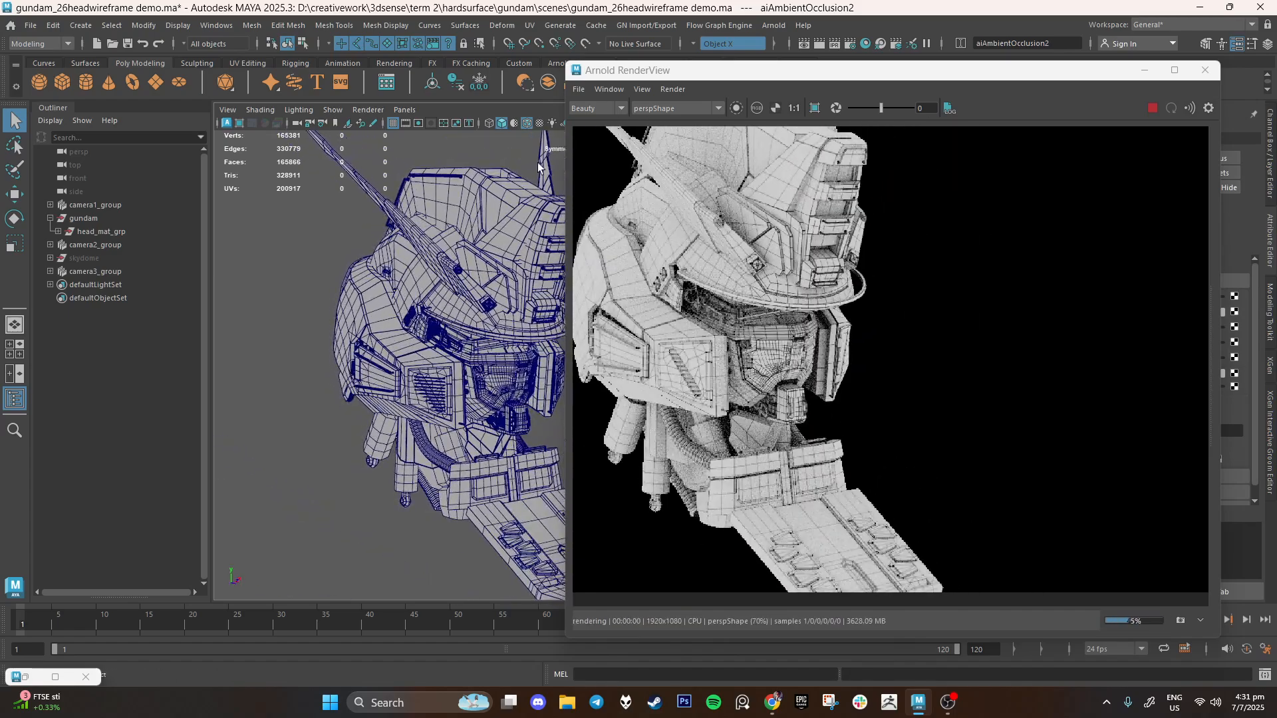
Look up the command for saving the rendered image in the Arnold RenderView
{"action": "left_click", "coordinate": [579, 88]}
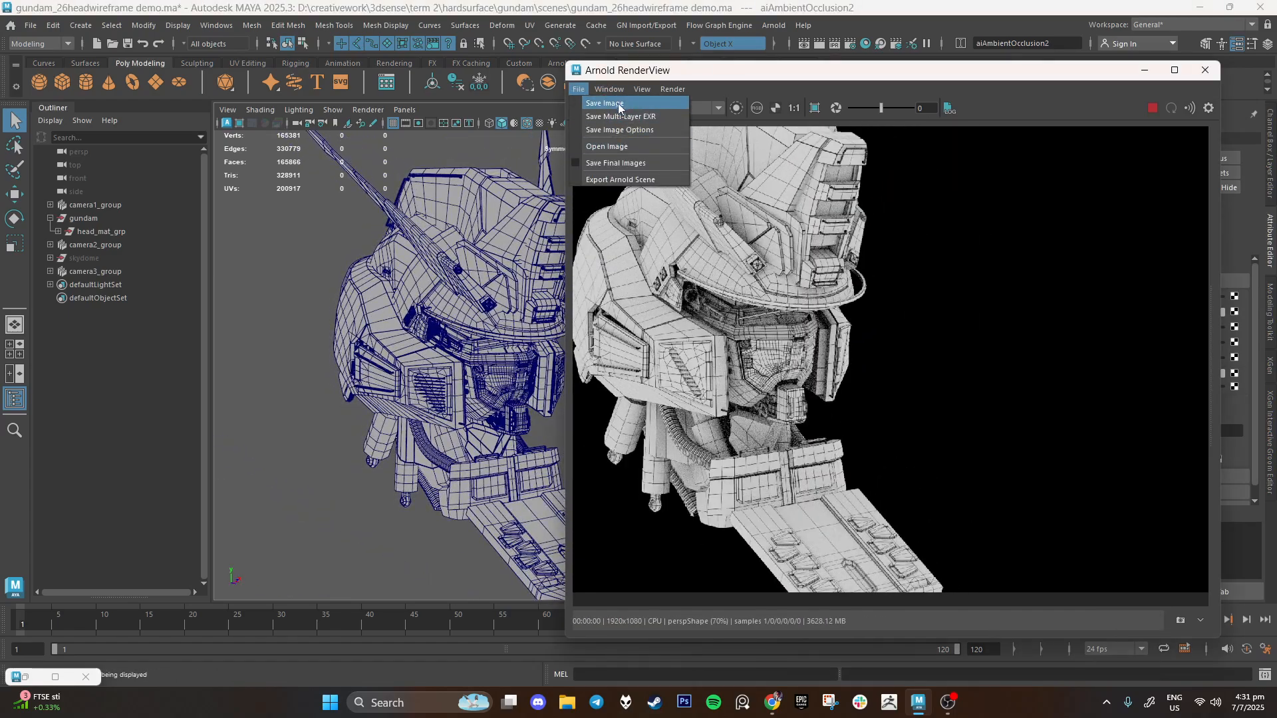
{"action": "left_click", "coordinate": [579, 89]}
{"action": "left_click", "coordinate": [580, 89]}
{"action": "left_click", "coordinate": [584, 90]}
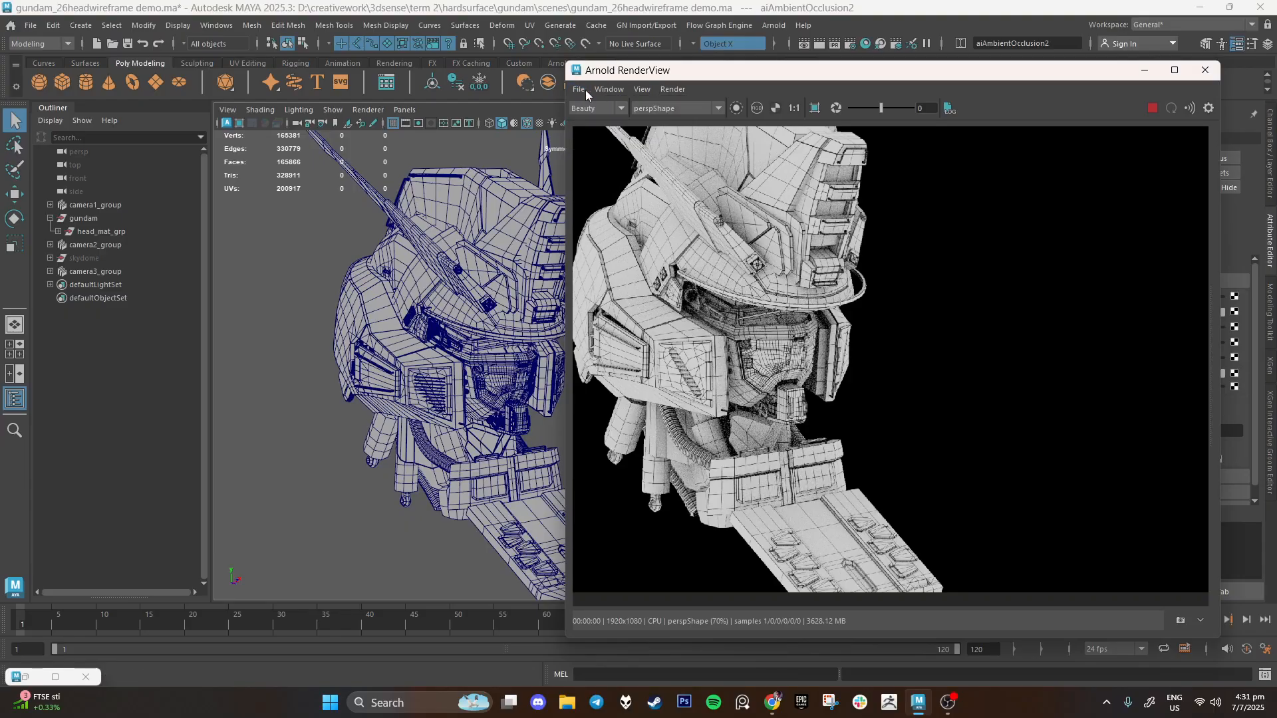
Check the alpha channel of the render and return to the color display
{"action": "left_click", "coordinate": [737, 111]}
{"action": "left_click", "coordinate": [777, 108]}
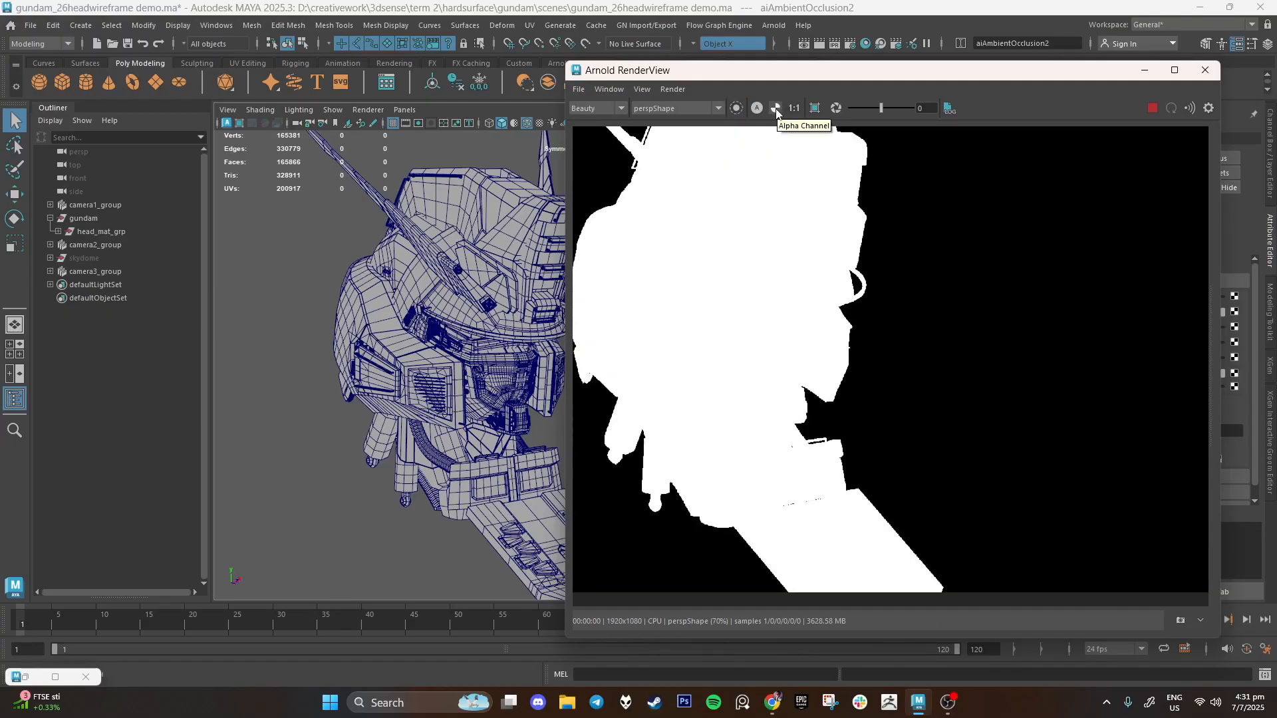
{"action": "left_click", "coordinate": [777, 109]}
{"action": "left_click", "coordinate": [777, 109]}
{"action": "left_click", "coordinate": [777, 109]}
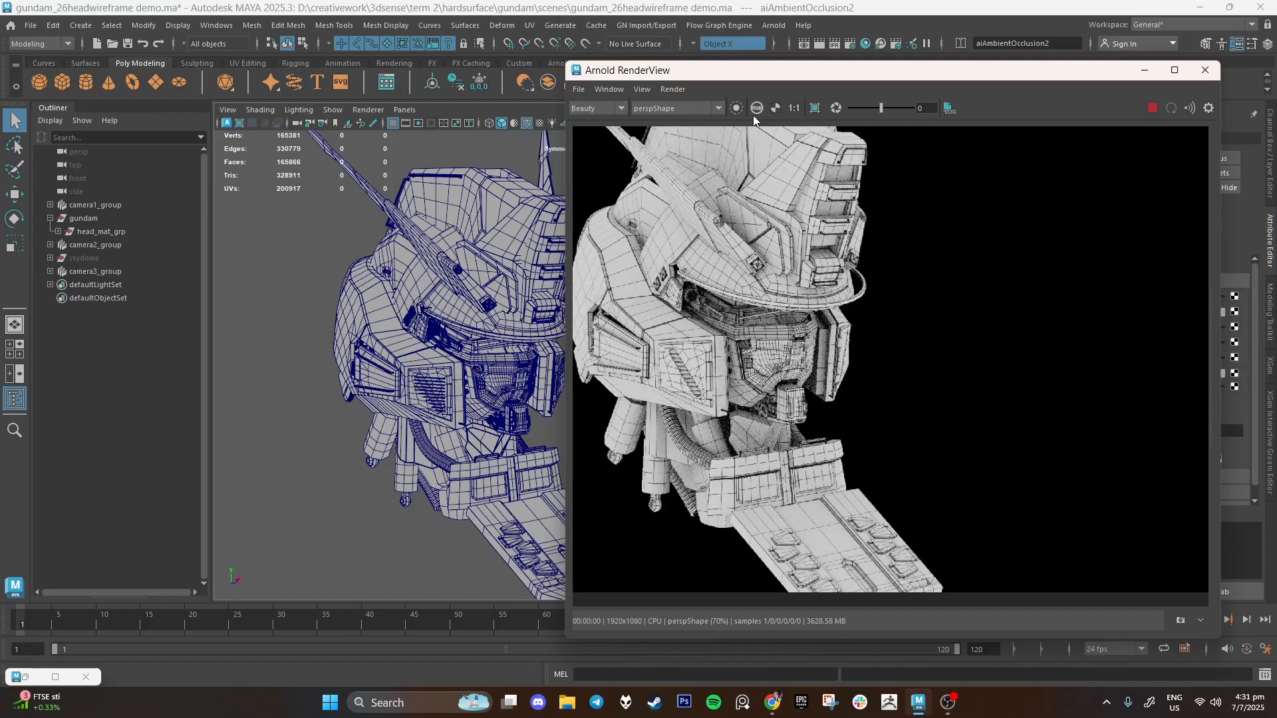
Turn the head to a front view and resize the Arnold RenderView so the viewport and the full render are visible side by side
{"action": "left_click_drag", "start_coordinate": [455, 442], "coordinate": [389, 426], "text": "alt"}
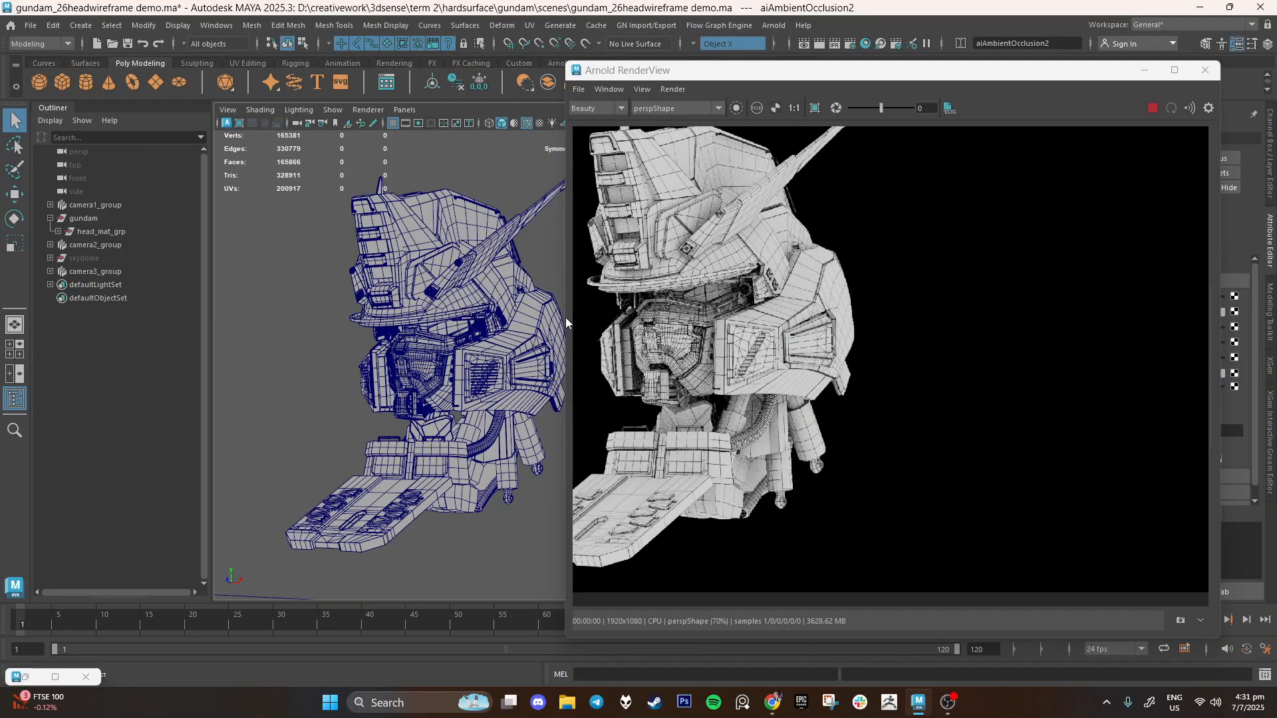
{"action": "left_click_drag", "start_coordinate": [566, 317], "coordinate": [463, 326]}
{"action": "middle_click_drag", "start_coordinate": [312, 374], "coordinate": [441, 373], "text": "alt"}
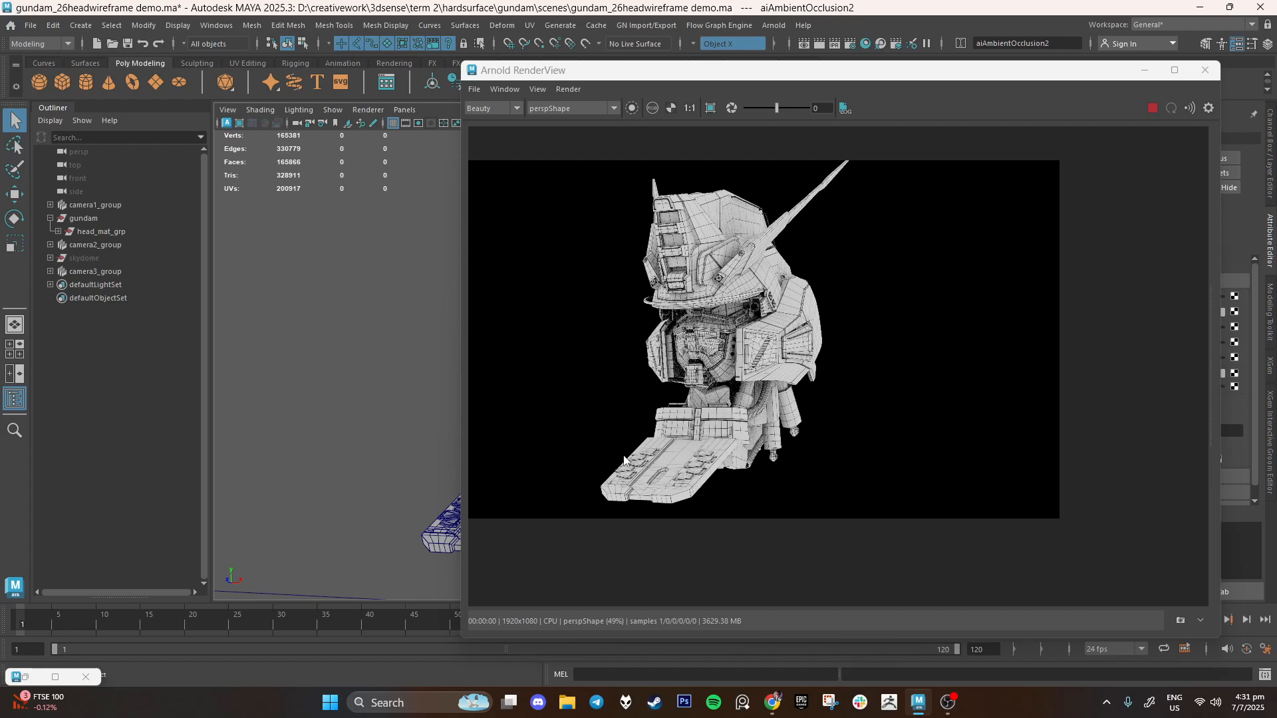
{"action": "middle_click_drag", "start_coordinate": [409, 431], "coordinate": [362, 433], "text": "alt"}
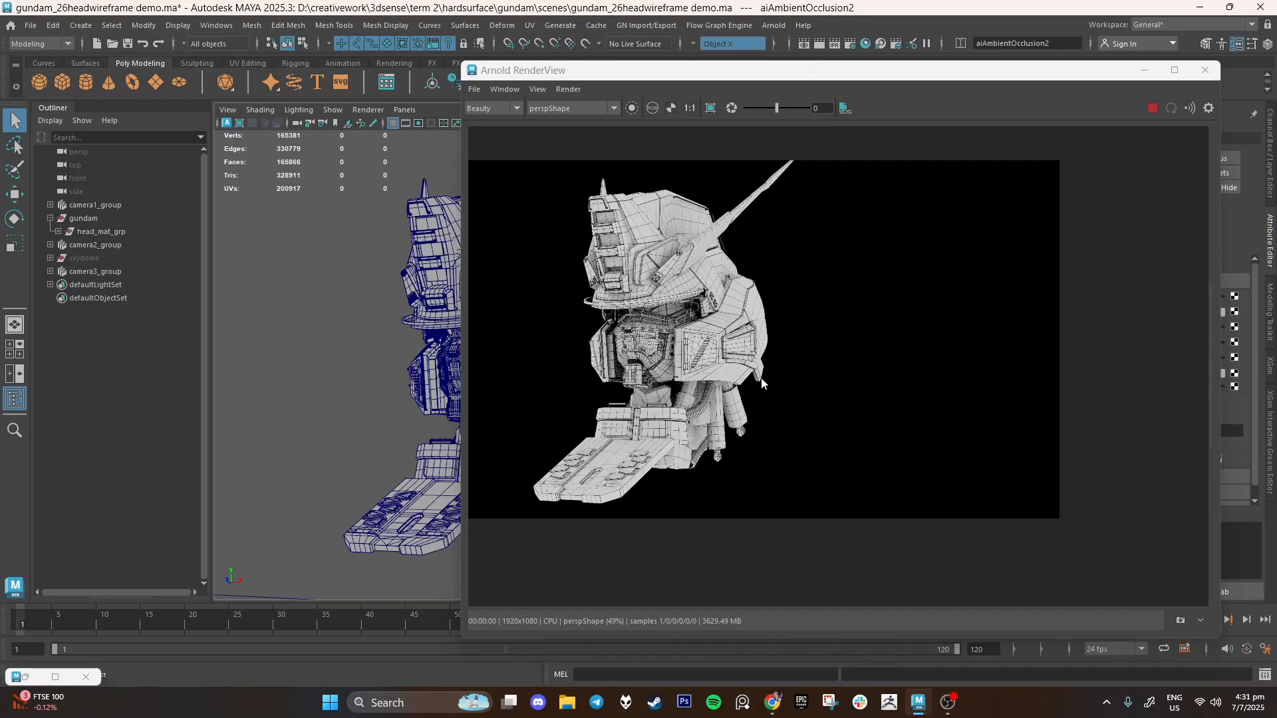
{"action": "left_click_drag", "start_coordinate": [334, 413], "coordinate": [407, 424], "text": "alt"}
{"action": "middle_click_drag", "start_coordinate": [351, 462], "coordinate": [314, 443], "text": "alt"}
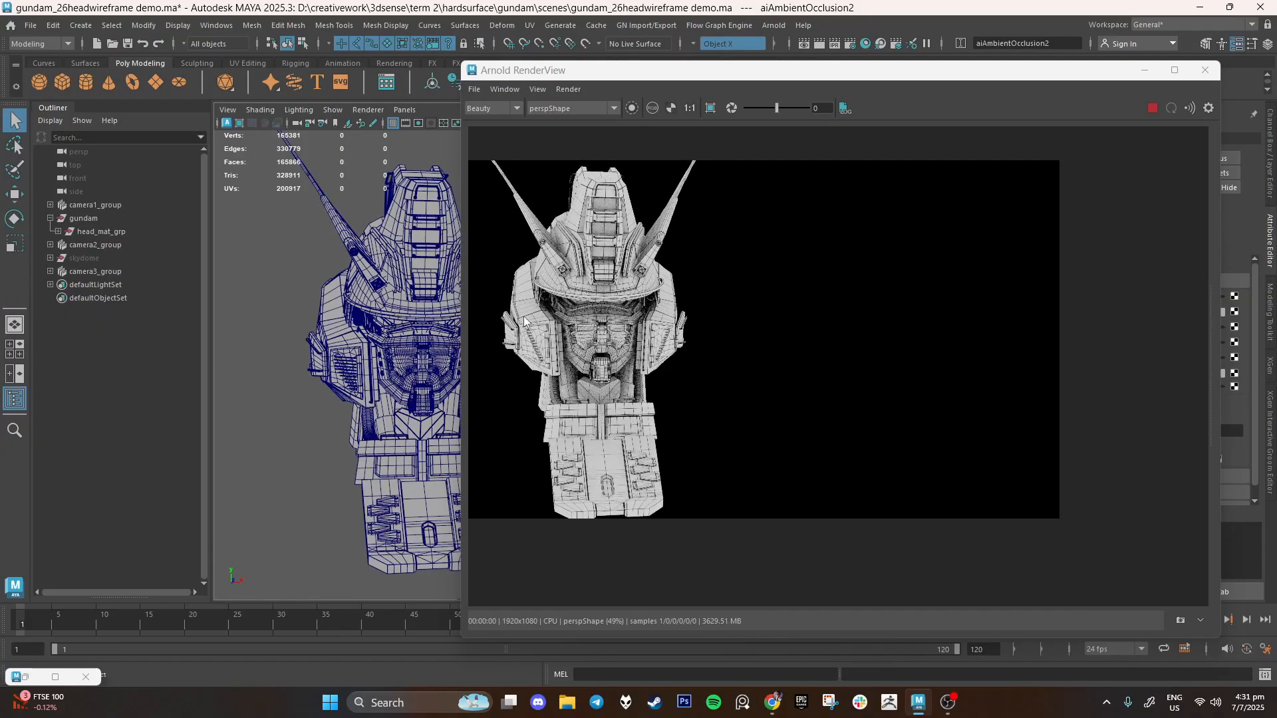
{"action": "left_click_drag", "start_coordinate": [463, 320], "coordinate": [621, 321]}
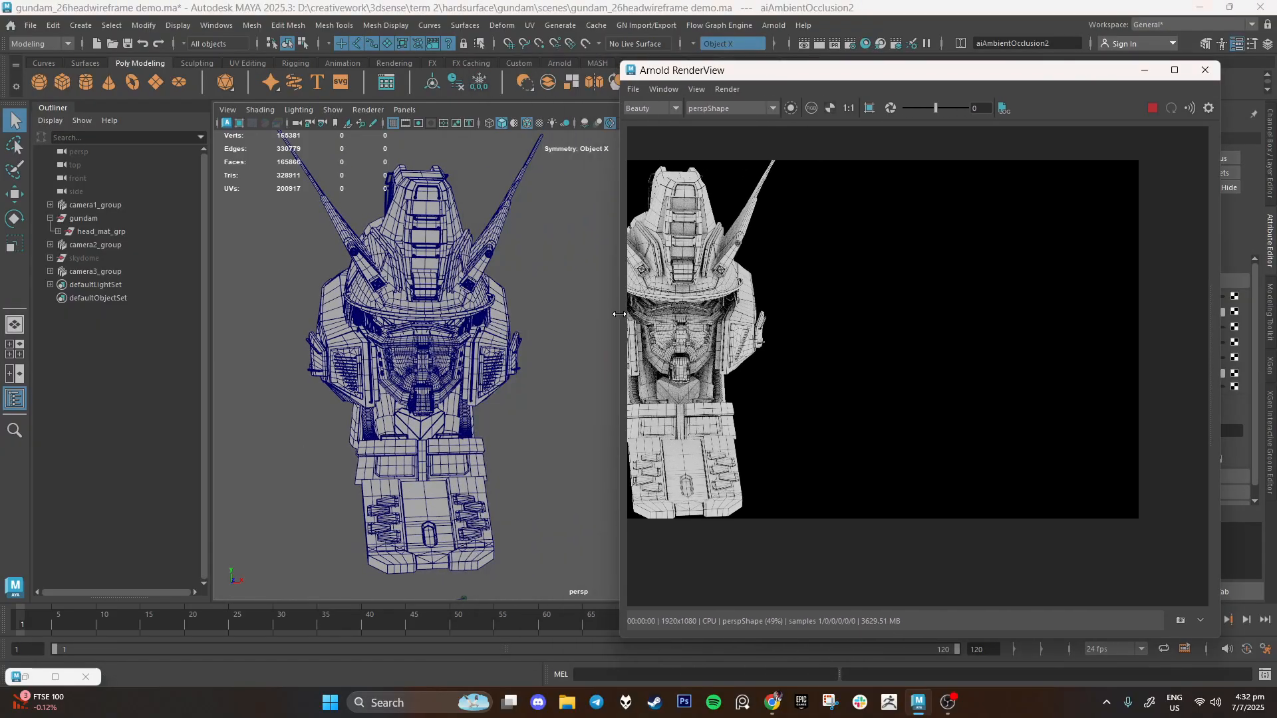
{"action": "left_click_drag", "start_coordinate": [788, 338], "coordinate": [965, 337]}
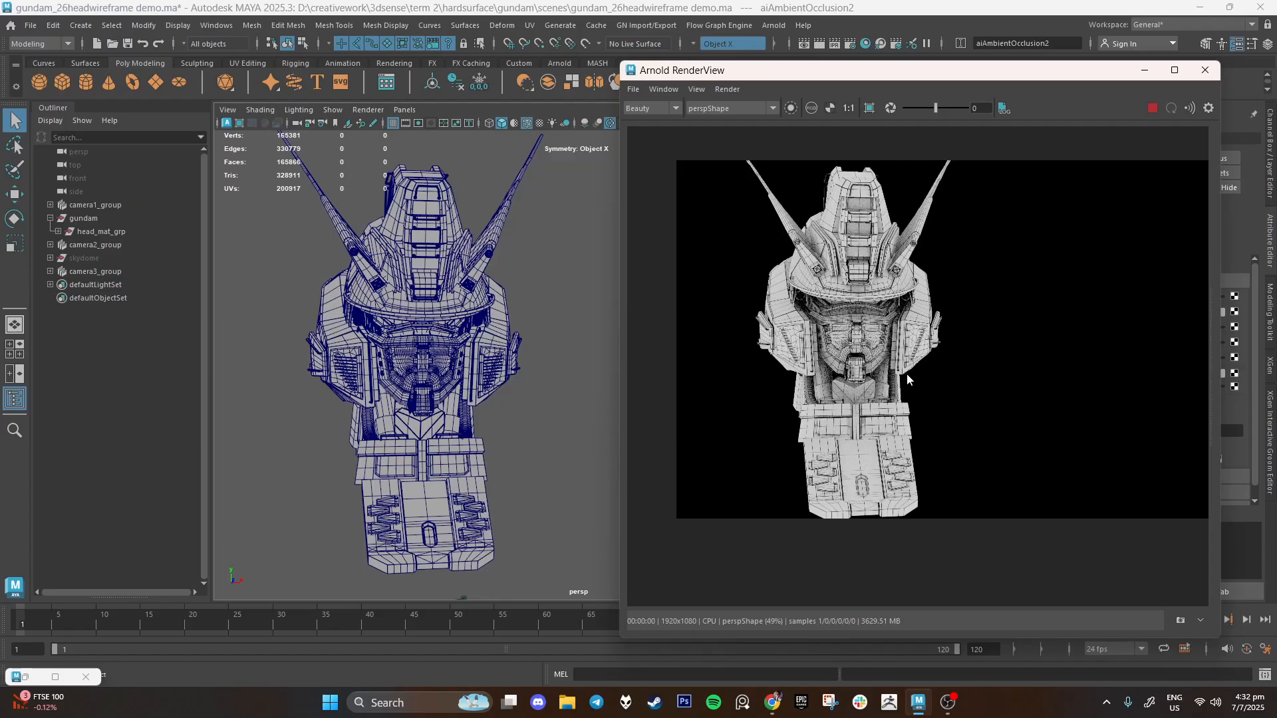
Orbit the head to a three-quarter view and examine the resulting wireframe render from farther away
{"action": "left_click_drag", "start_coordinate": [573, 401], "coordinate": [495, 381], "text": "alt"}
{"action": "scroll", "coordinate": [466, 350], "scroll_direction": "up", "scroll_amount": 5}
{"action": "left_click_drag", "start_coordinate": [386, 365], "coordinate": [462, 421], "text": "alt"}
{"action": "scroll", "coordinate": [447, 365], "scroll_direction": "down", "scroll_amount": 5}
{"action": "scroll", "coordinate": [488, 399], "scroll_direction": "down", "scroll_amount": 1}
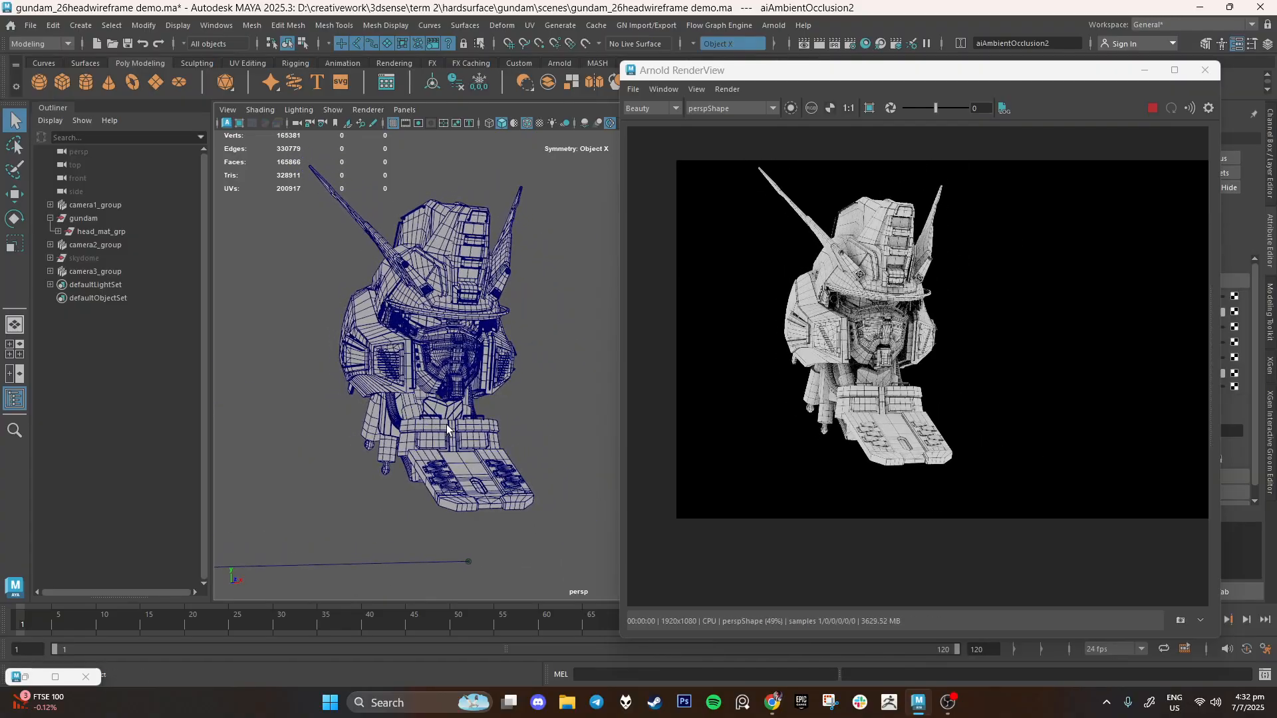